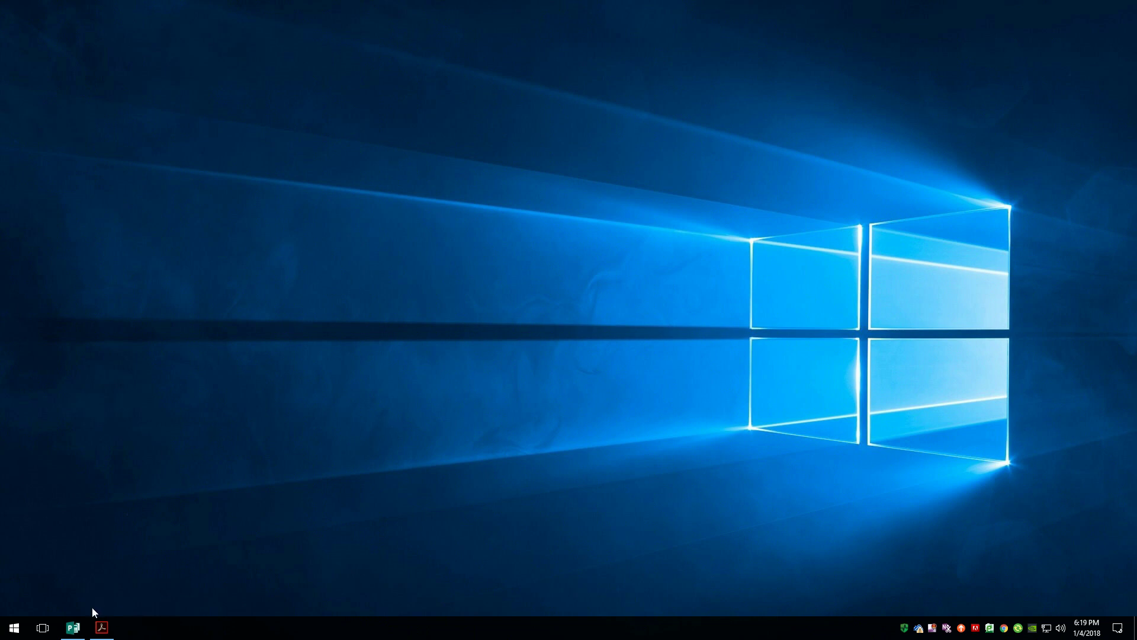
Restore the minimized Publisher window showing the blank Publication1 page
click(73, 627)
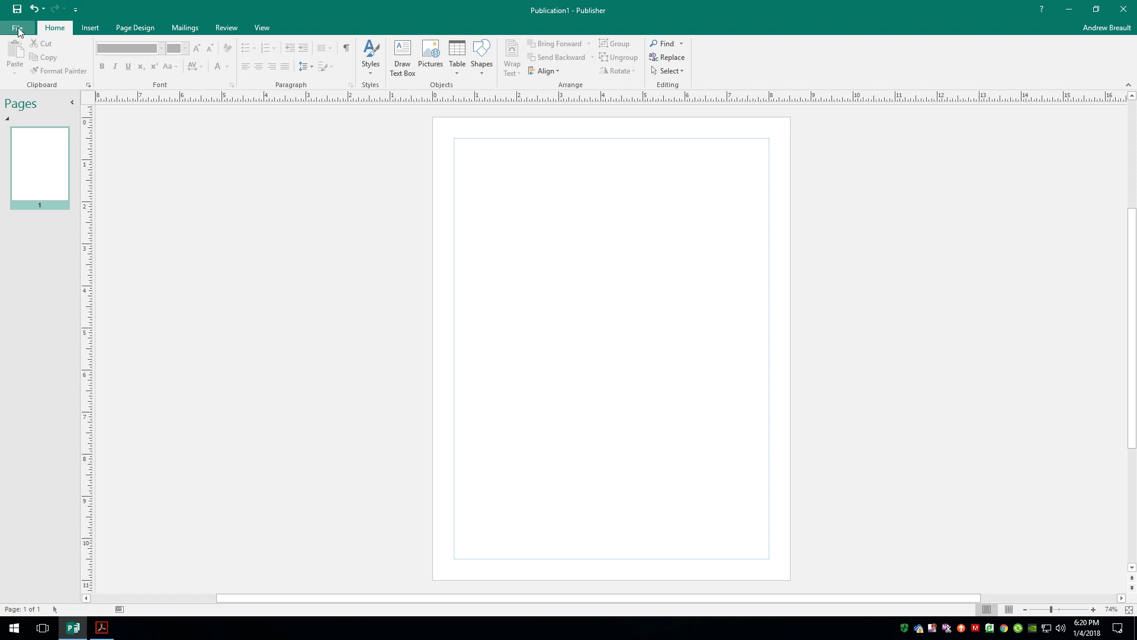
Set the Office Theme to Dark Gray in Publisher Options, then recheck the setting
click(22, 29)
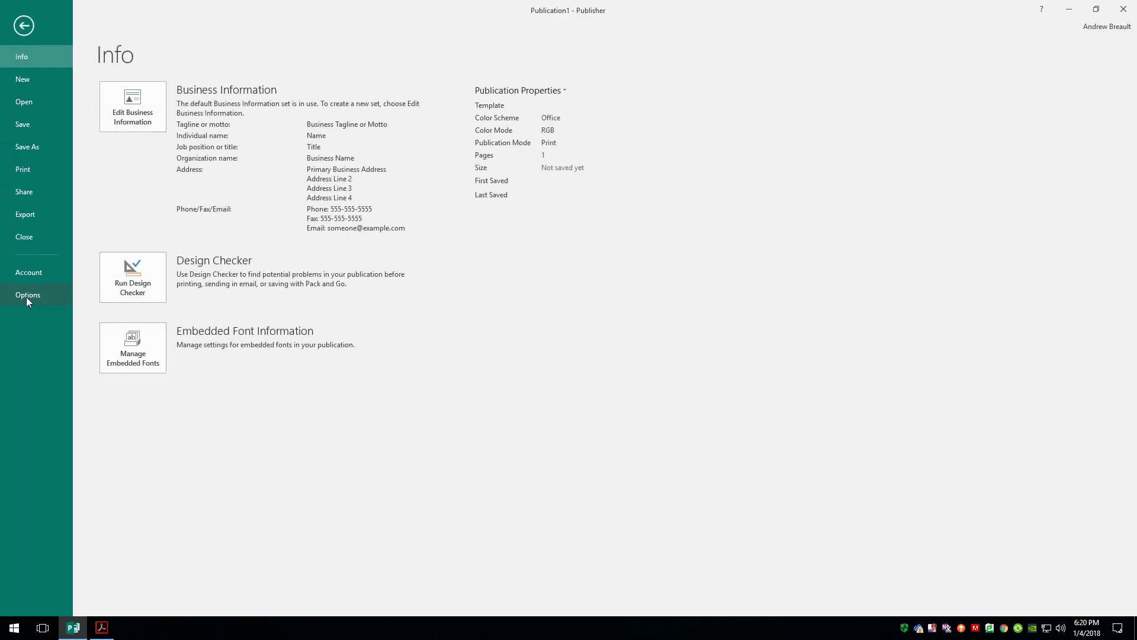
click(26, 296)
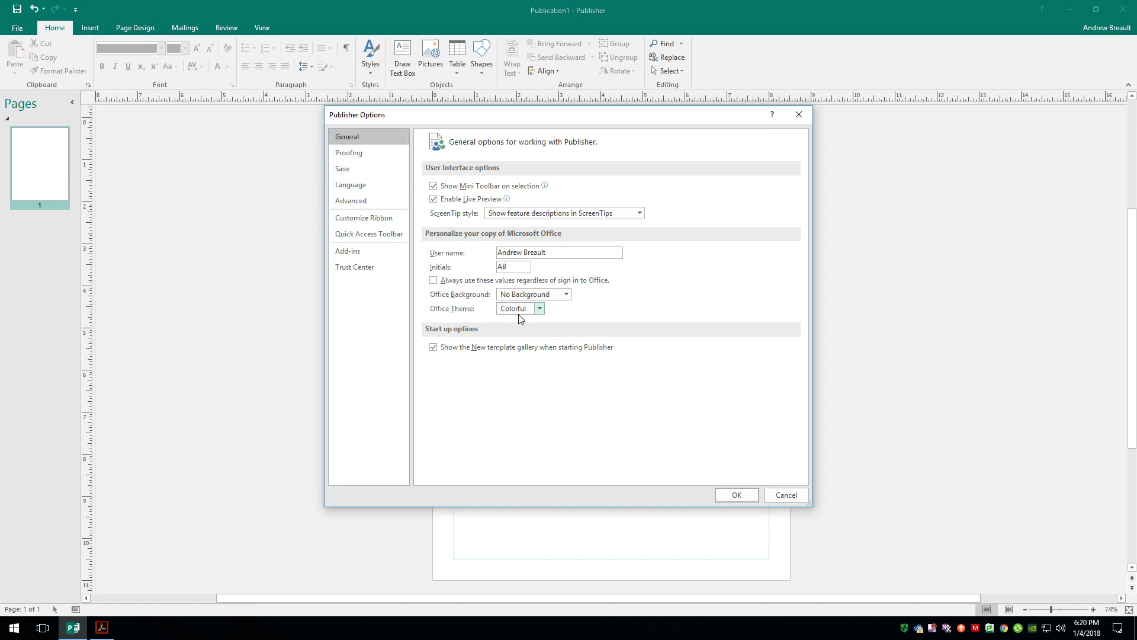
click(541, 309)
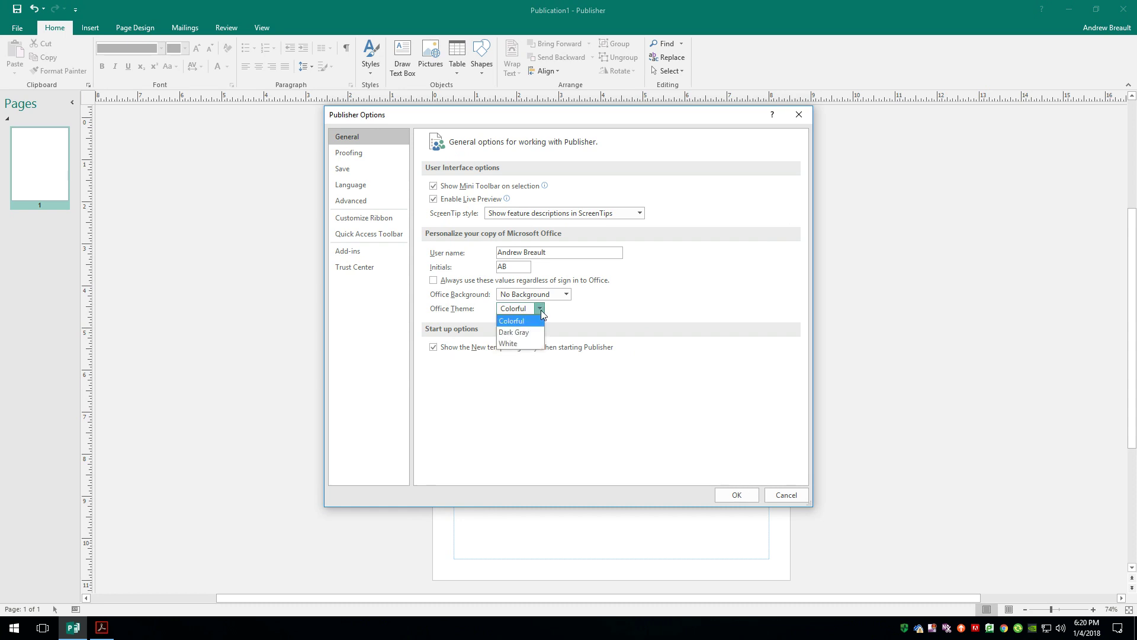
click(526, 333)
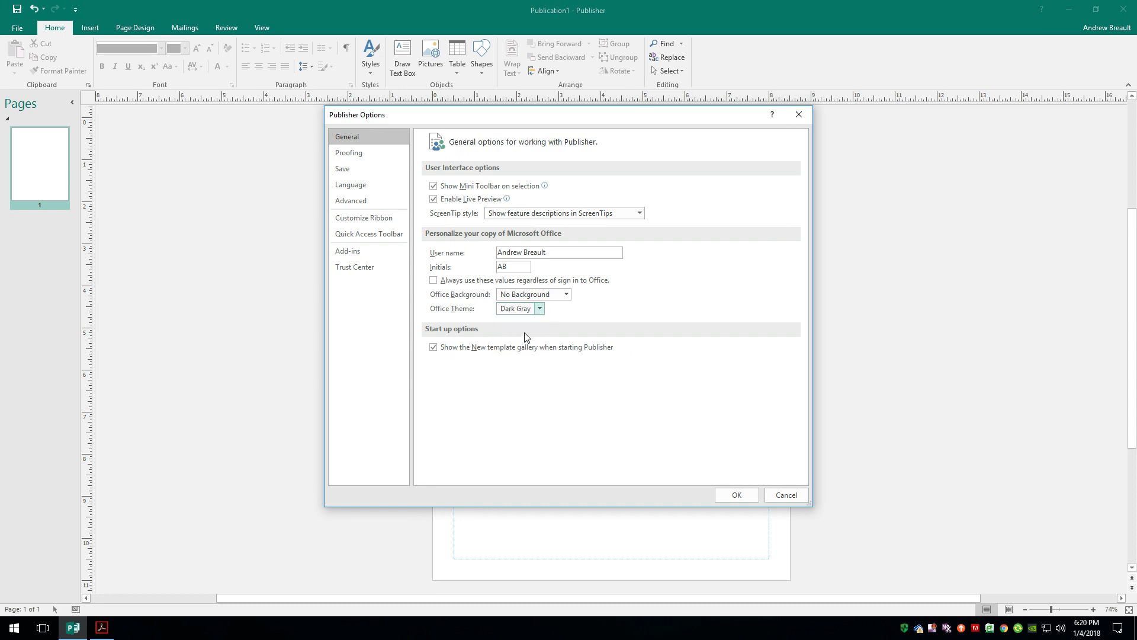
click(735, 496)
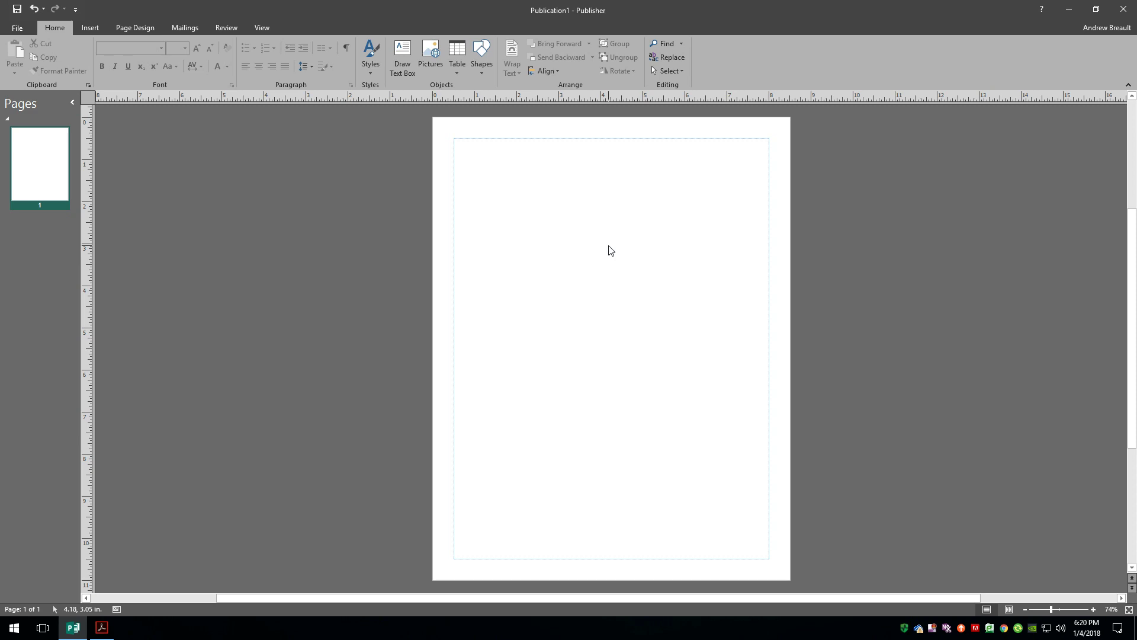
click(16, 28)
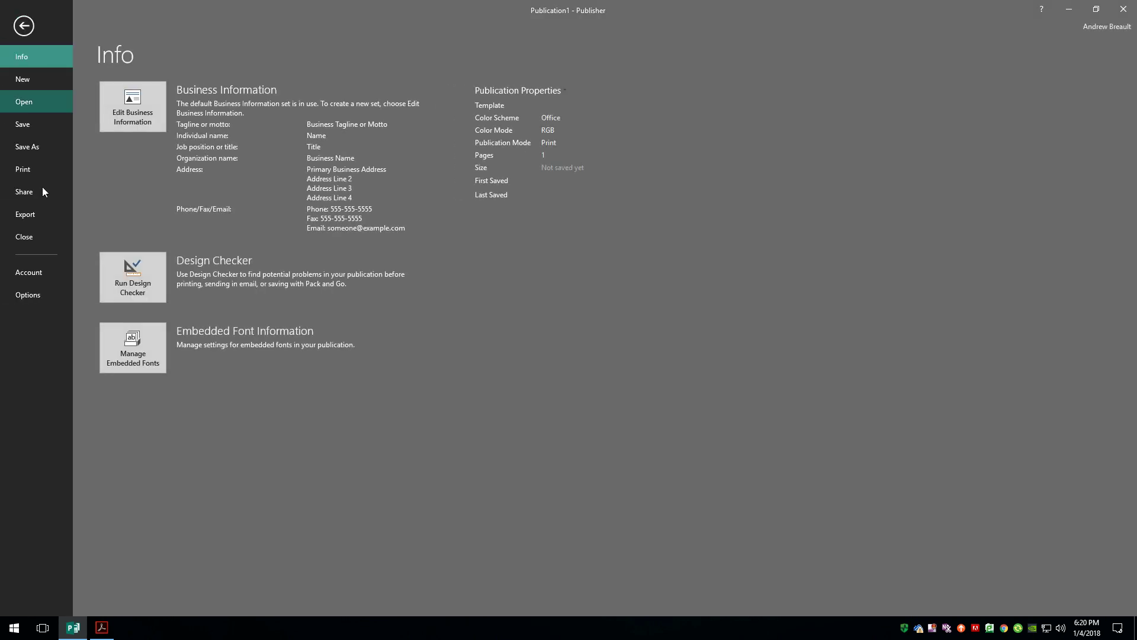
click(24, 296)
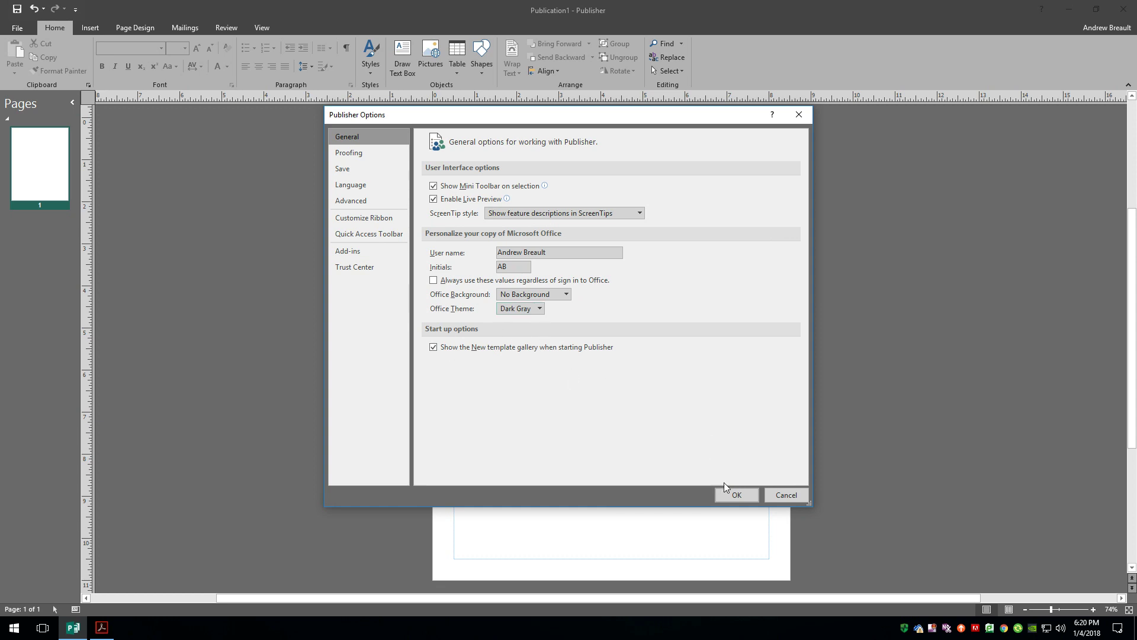
click(737, 494)
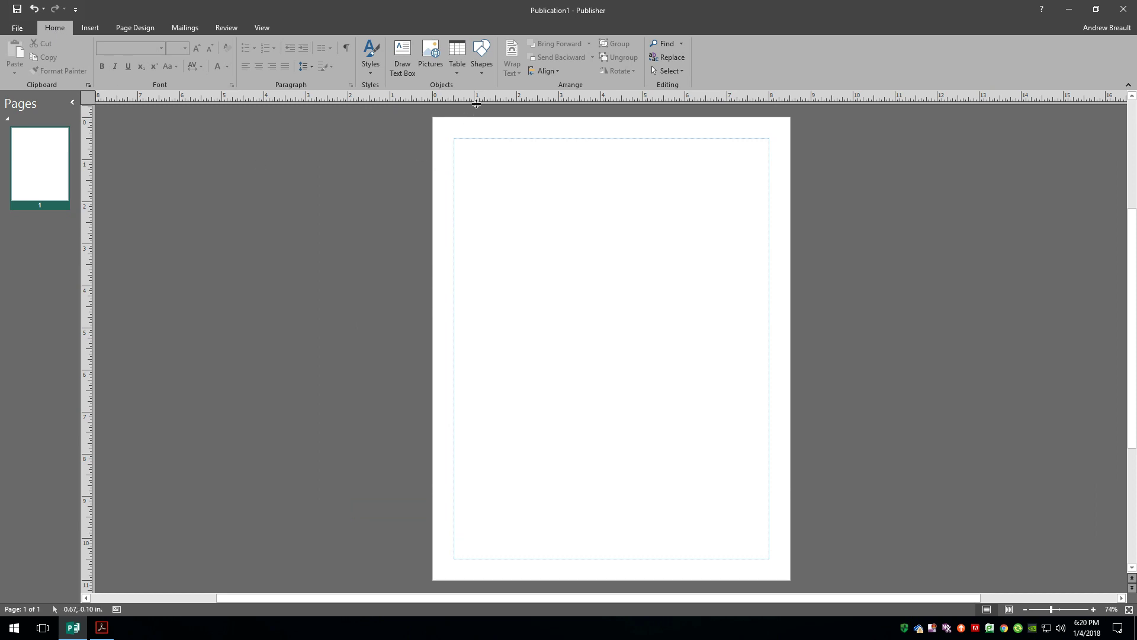
click(483, 74)
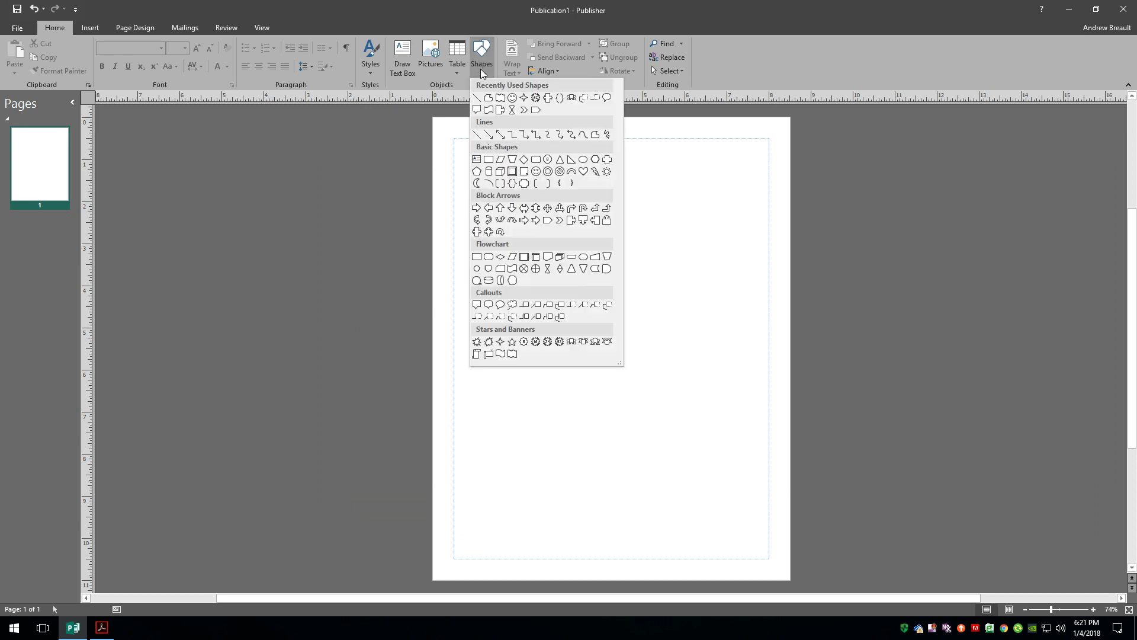
click(477, 135)
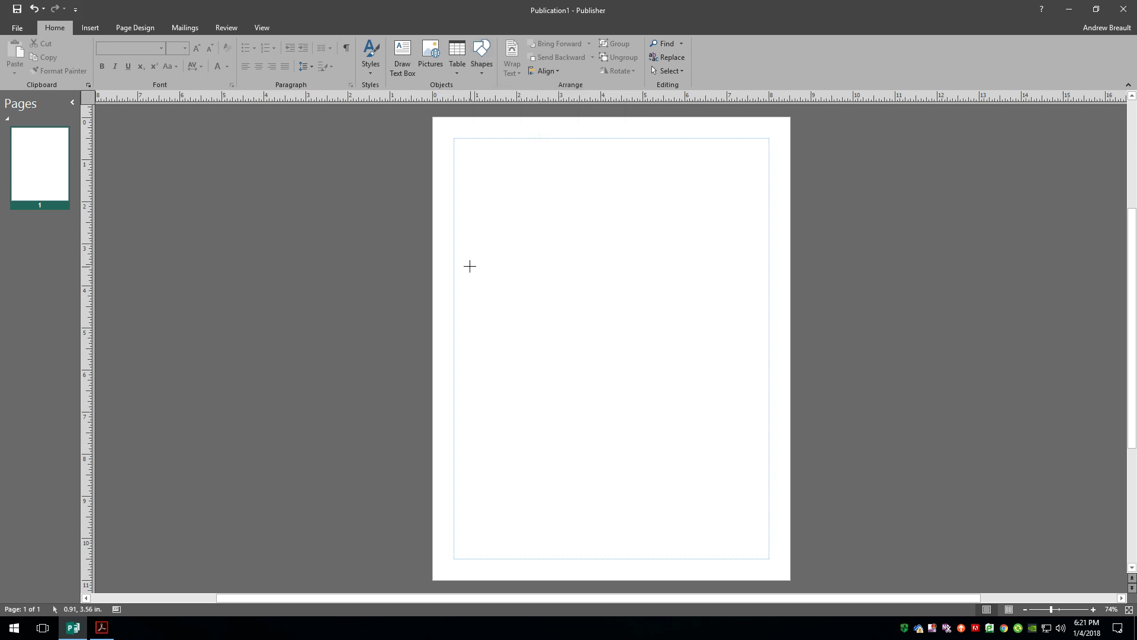
mouse_move(469, 266)
mouse_down()
mouse_move(681, 270)
mouse_move(723, 257)
mouse_move(736, 272)
mouse_move(742, 244)
mouse_move(753, 264)
mouse_move(646, 265)
mouse_move(726, 262)
mouse_move(702, 334)
mouse_move(721, 363)
mouse_move(724, 403)
mouse_move(681, 452)
mouse_move(641, 469)
mouse_move(492, 487)
mouse_move(475, 483)
mouse_move(596, 379)
mouse_move(673, 286)
mouse_move(731, 276)
mouse_up()
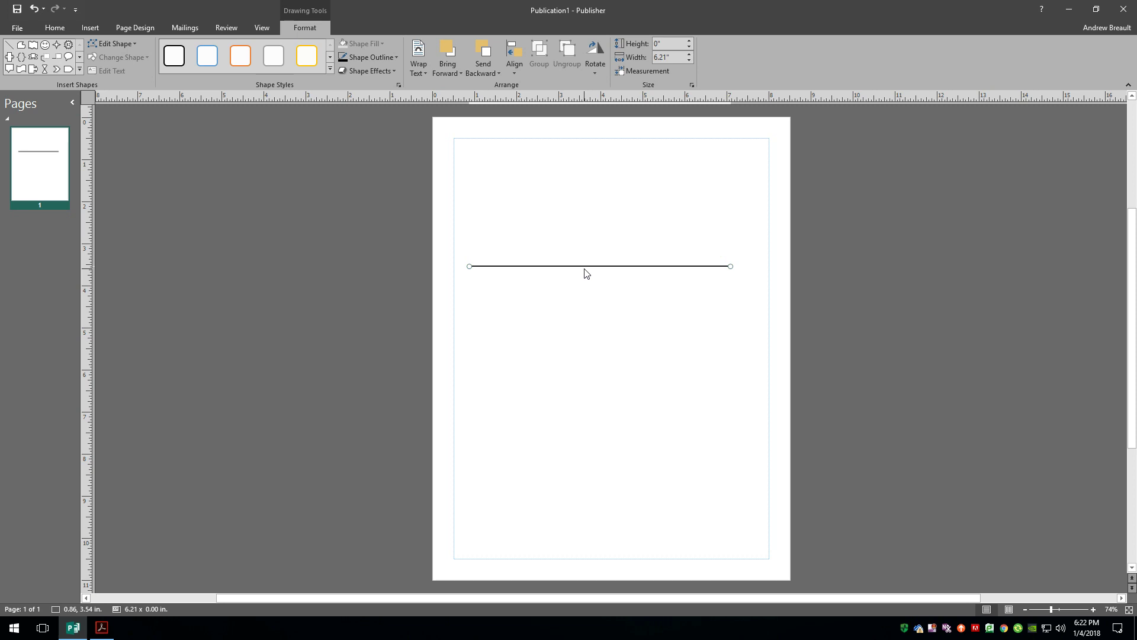
key(Delete)
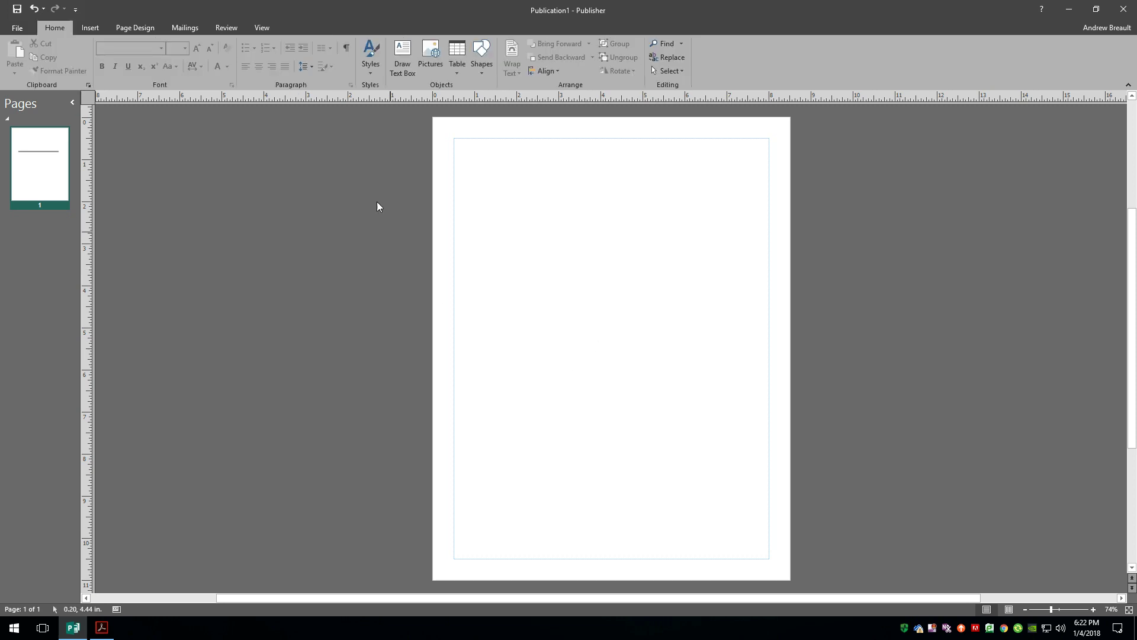
click(483, 54)
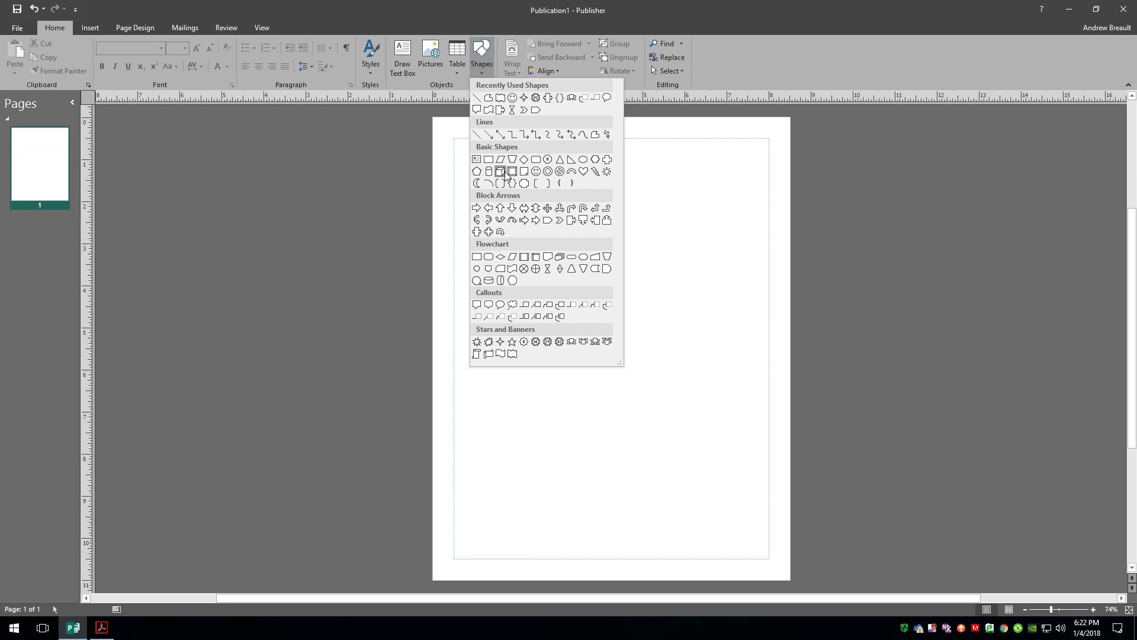
click(488, 159)
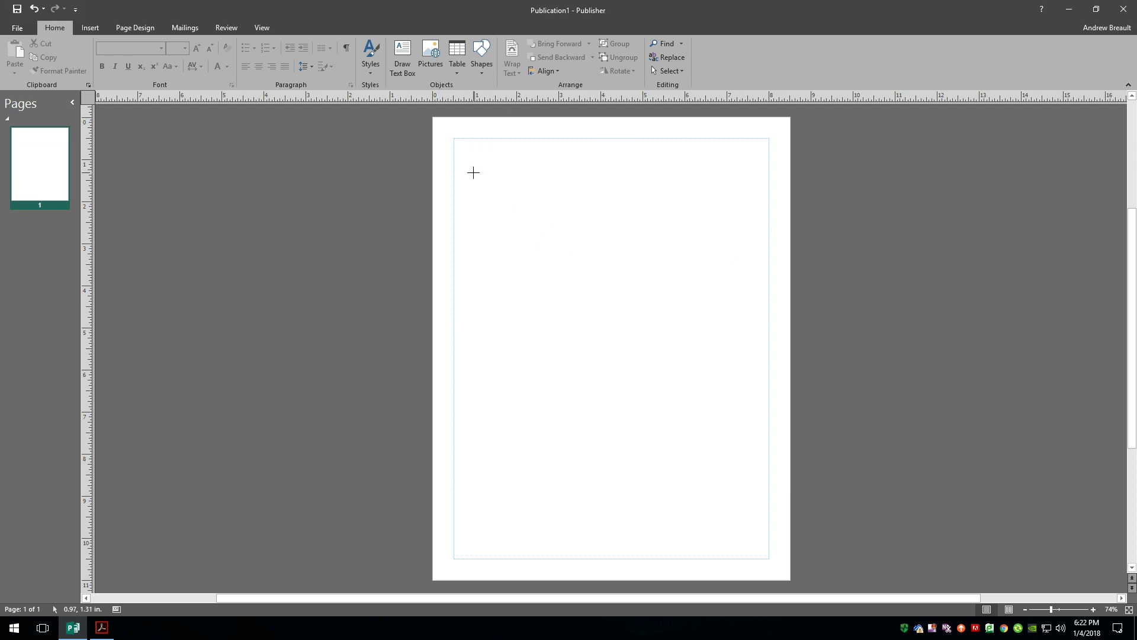
mouse_move(473, 172)
mouse_down()
mouse_move(619, 345)
mouse_move(706, 376)
mouse_move(559, 244)
mouse_move(741, 368)
mouse_move(652, 287)
mouse_move(541, 216)
mouse_move(617, 325)
mouse_move(573, 419)
mouse_move(541, 203)
mouse_move(621, 407)
mouse_move(554, 193)
mouse_move(571, 391)
mouse_move(627, 294)
mouse_move(561, 383)
mouse_move(587, 374)
mouse_up()
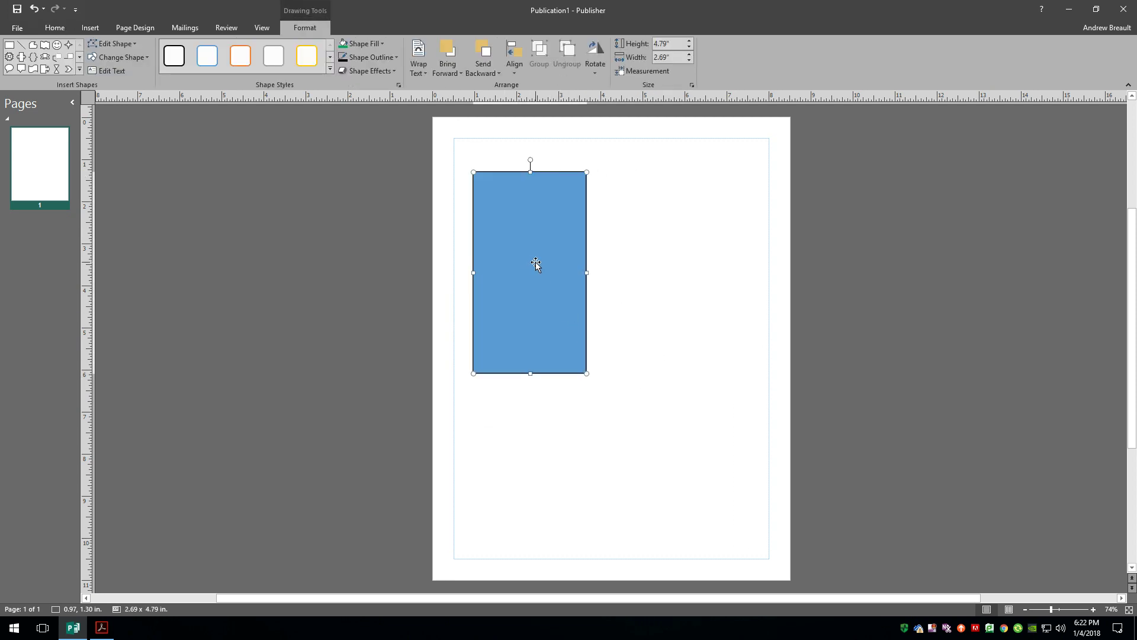
key(Delete)
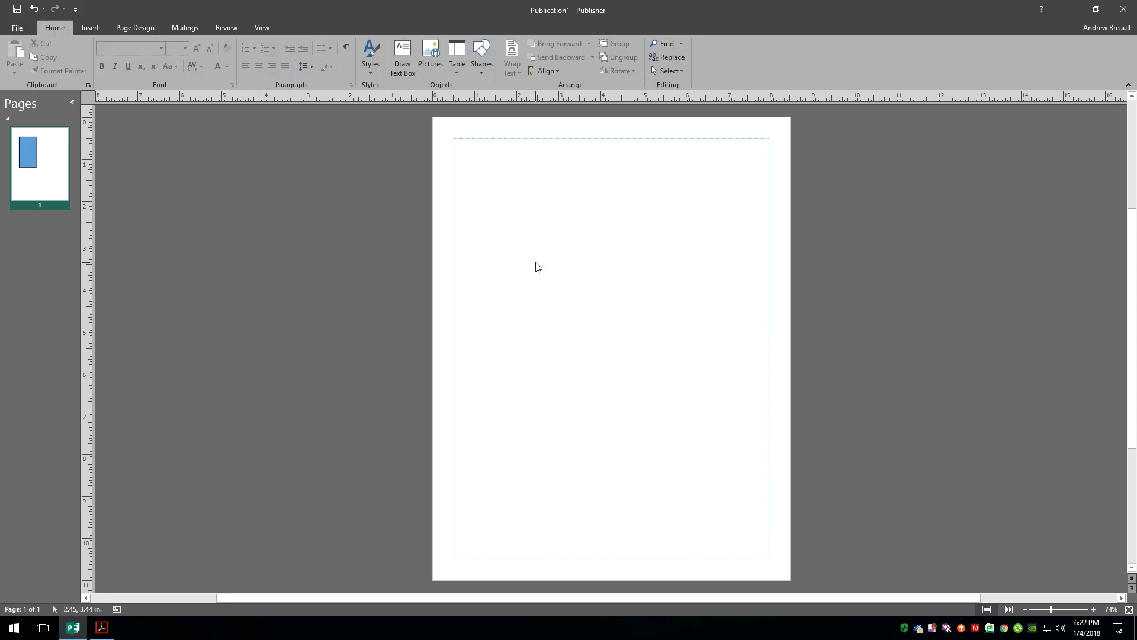
click(484, 70)
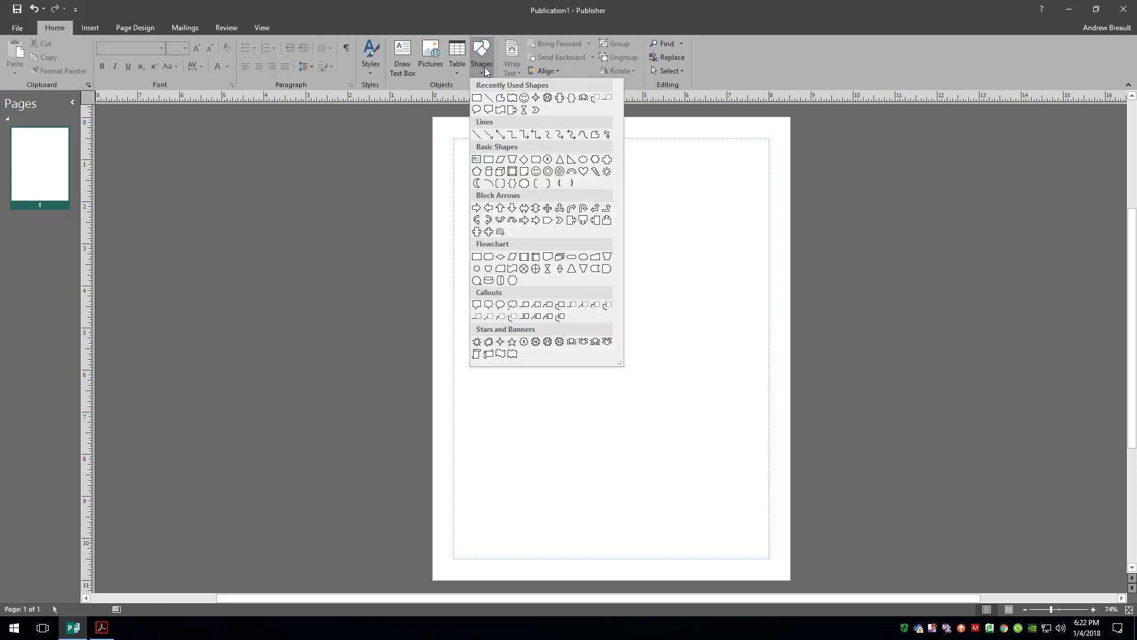
click(536, 160)
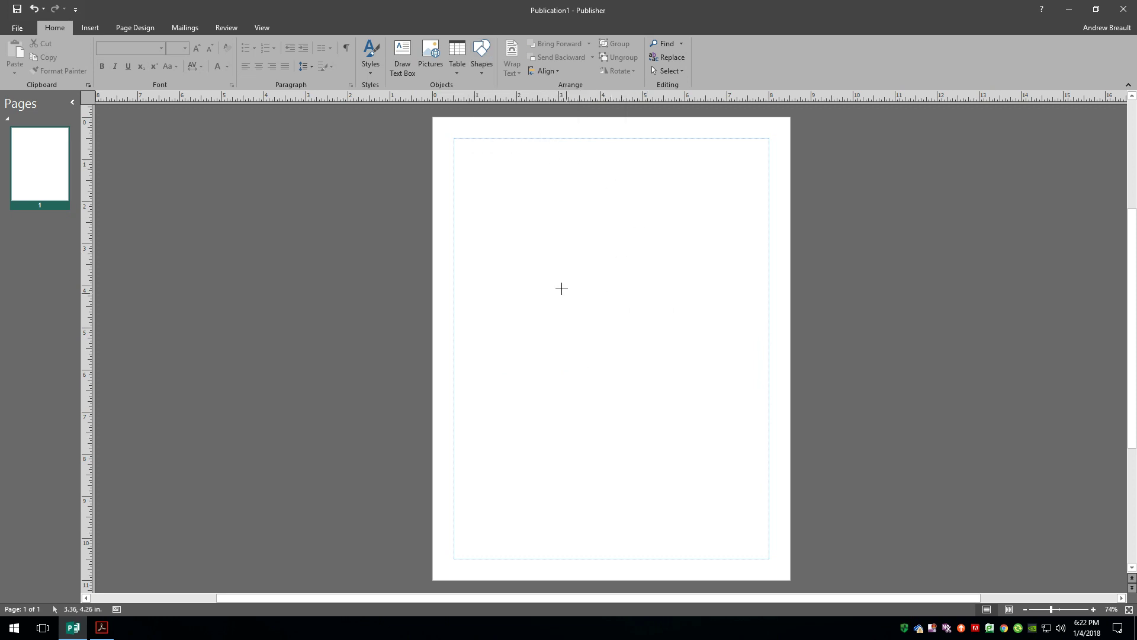
drag(477, 182, 687, 393)
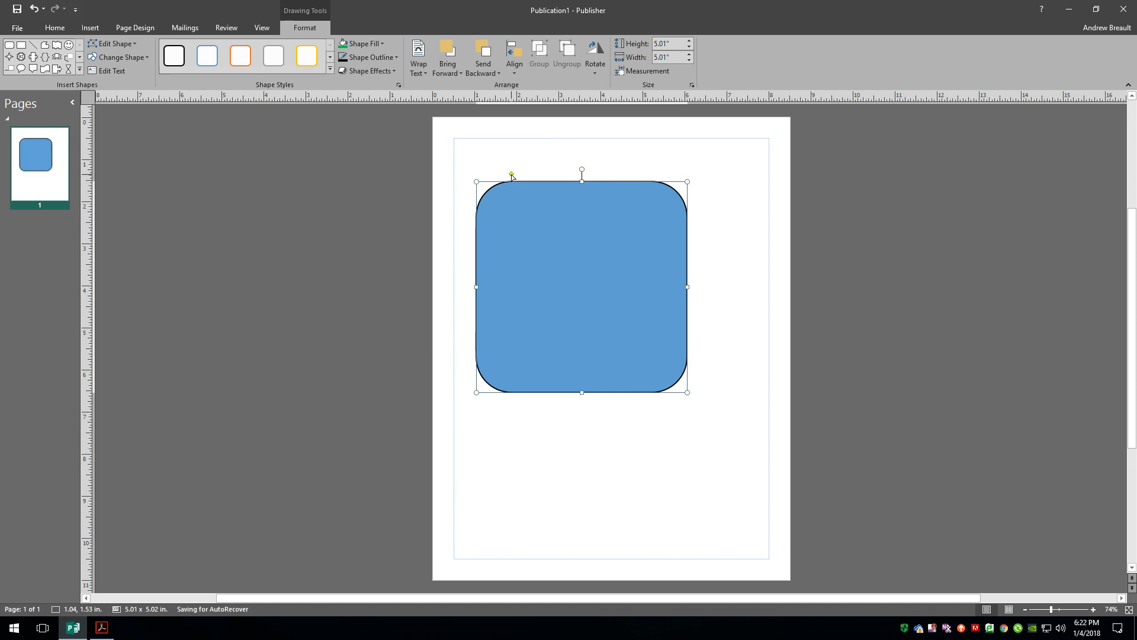
drag(513, 176, 538, 175)
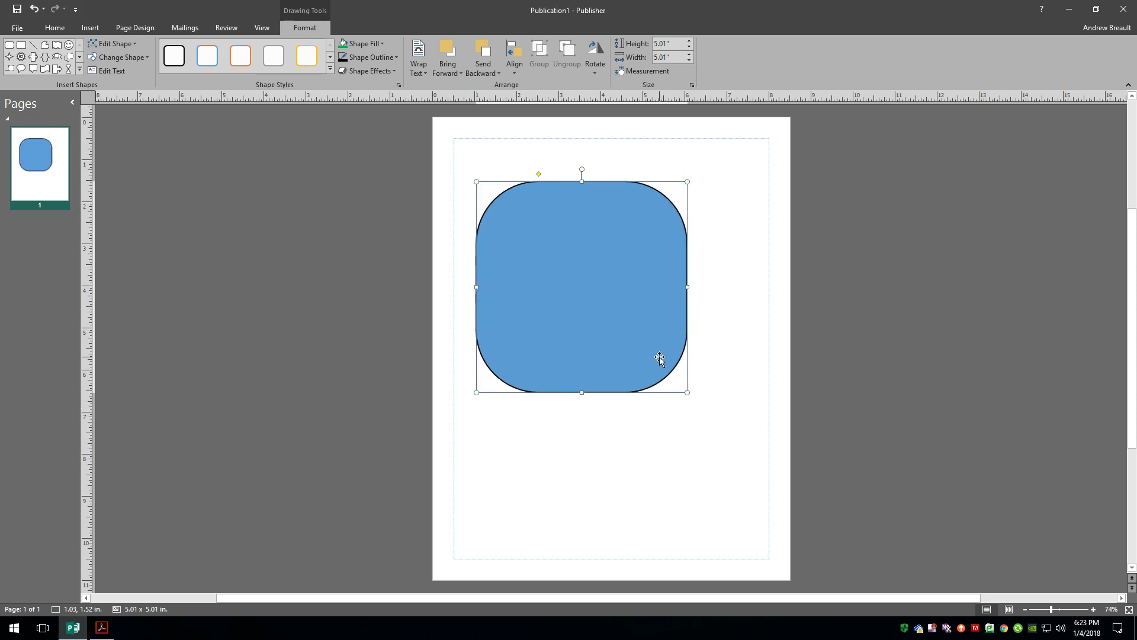
key(Delete)
click(488, 60)
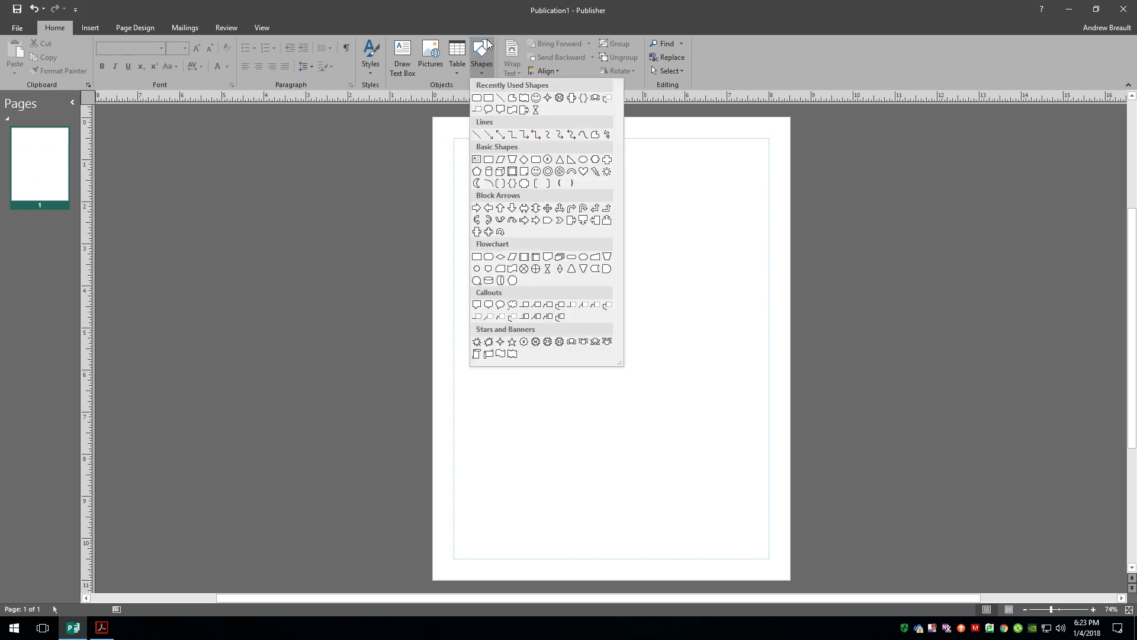
click(478, 309)
drag(467, 152, 760, 372)
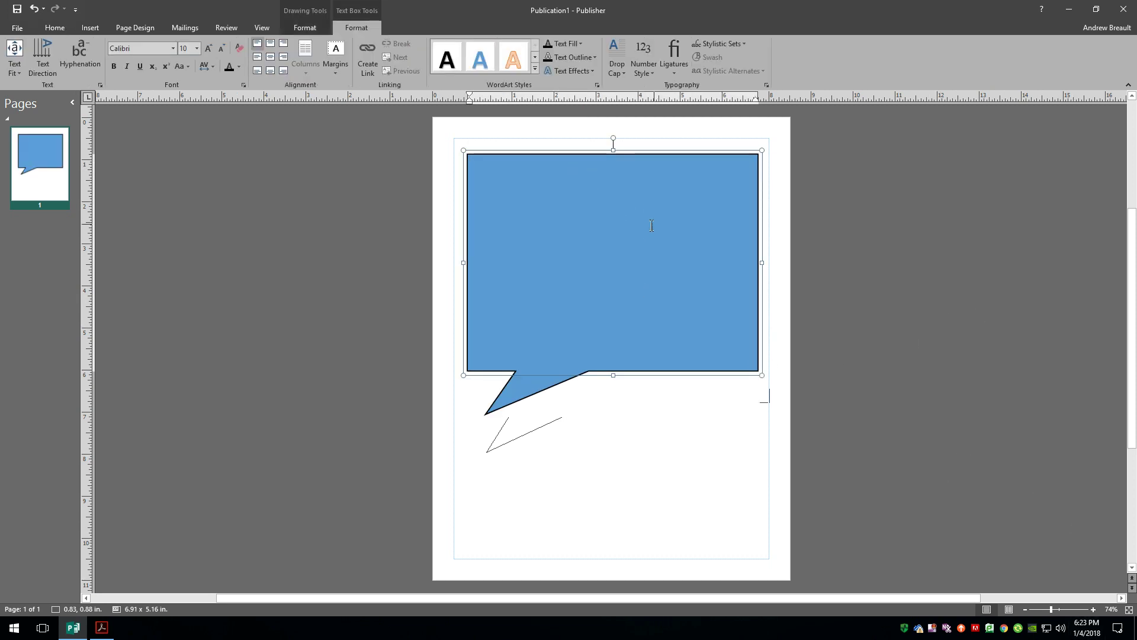
click(638, 152)
drag(646, 195, 665, 154)
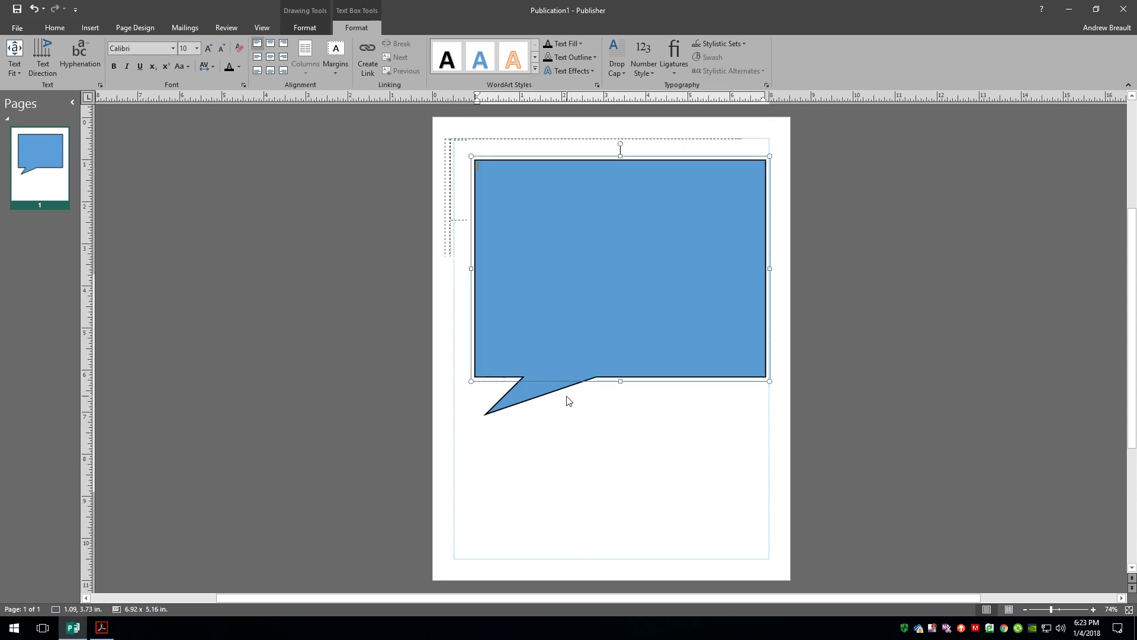
click(492, 409)
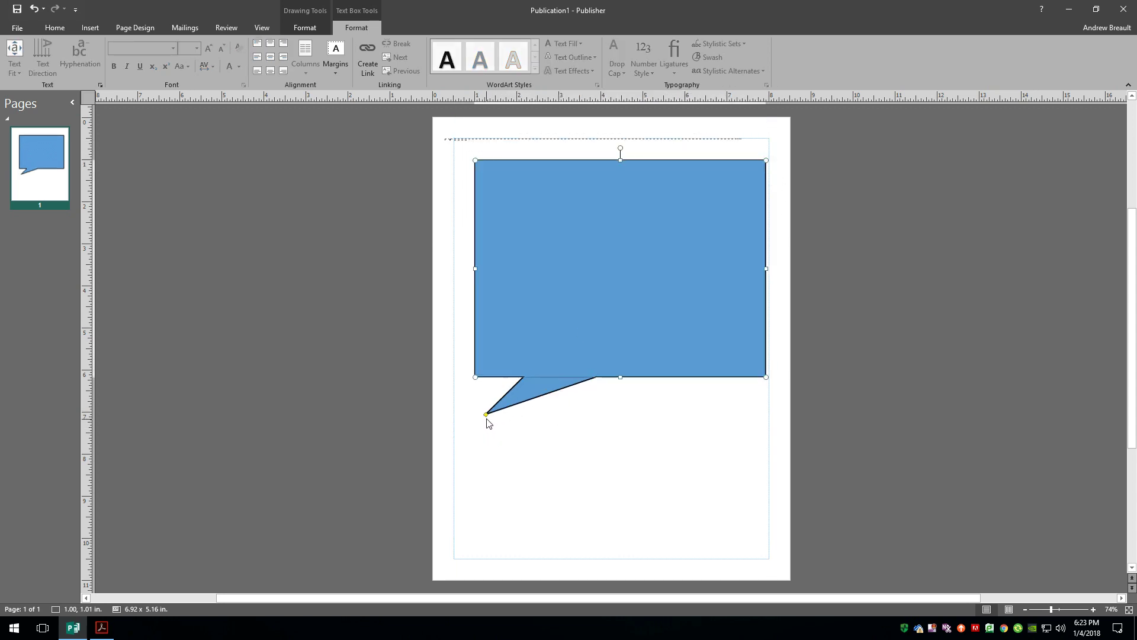
drag(485, 415, 753, 417)
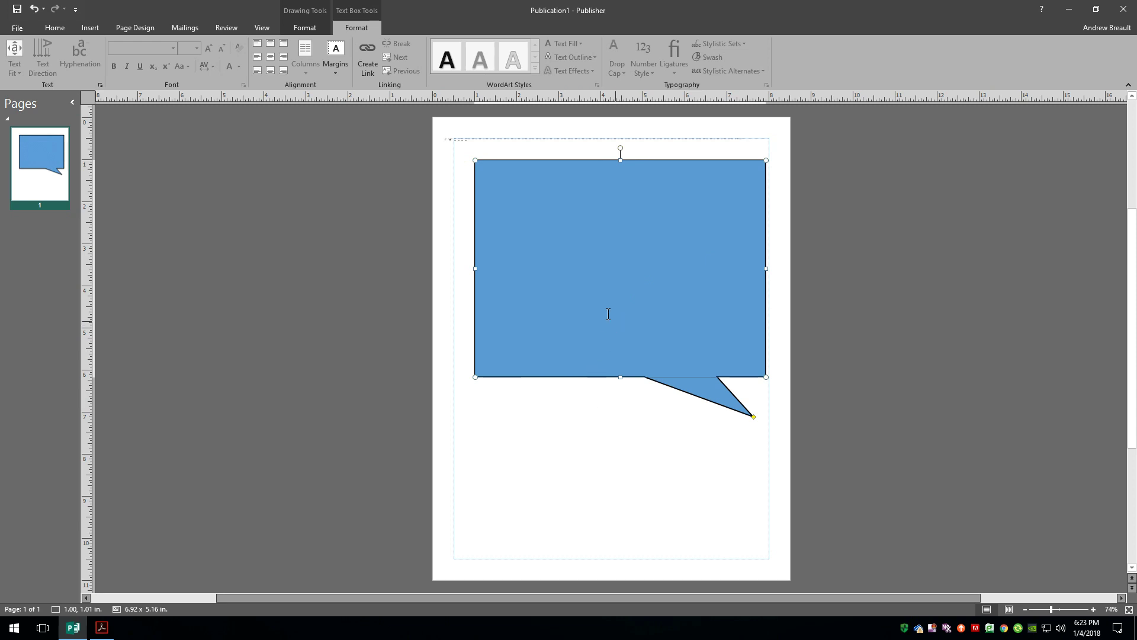
key(Delete)
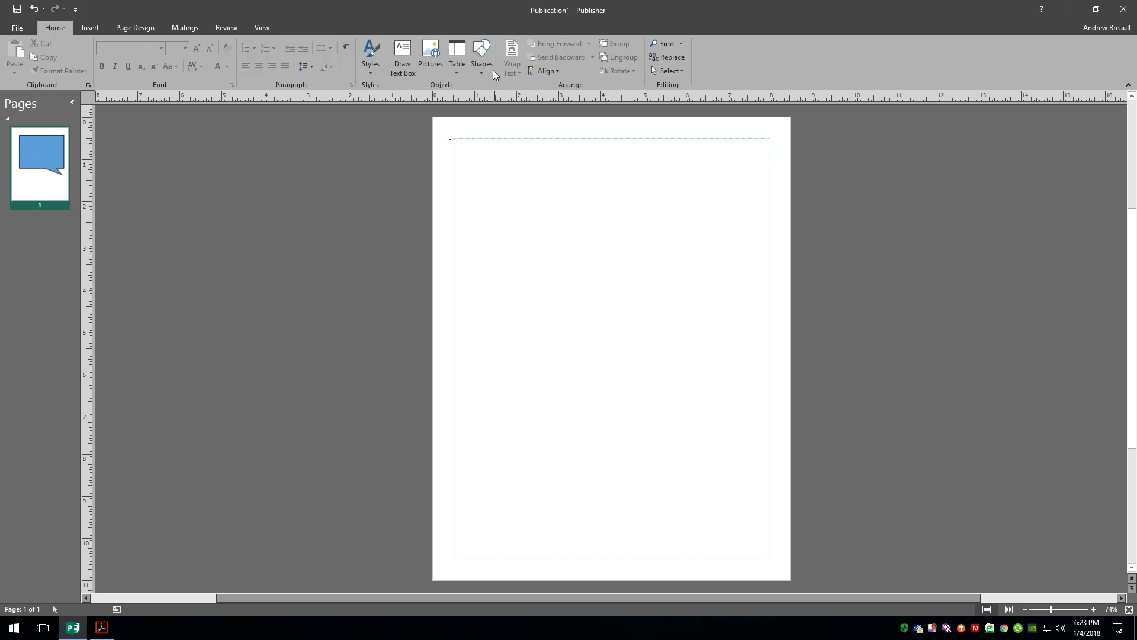
Draw a Scroll: Vertical banner from Stars and Banners on the page
click(479, 66)
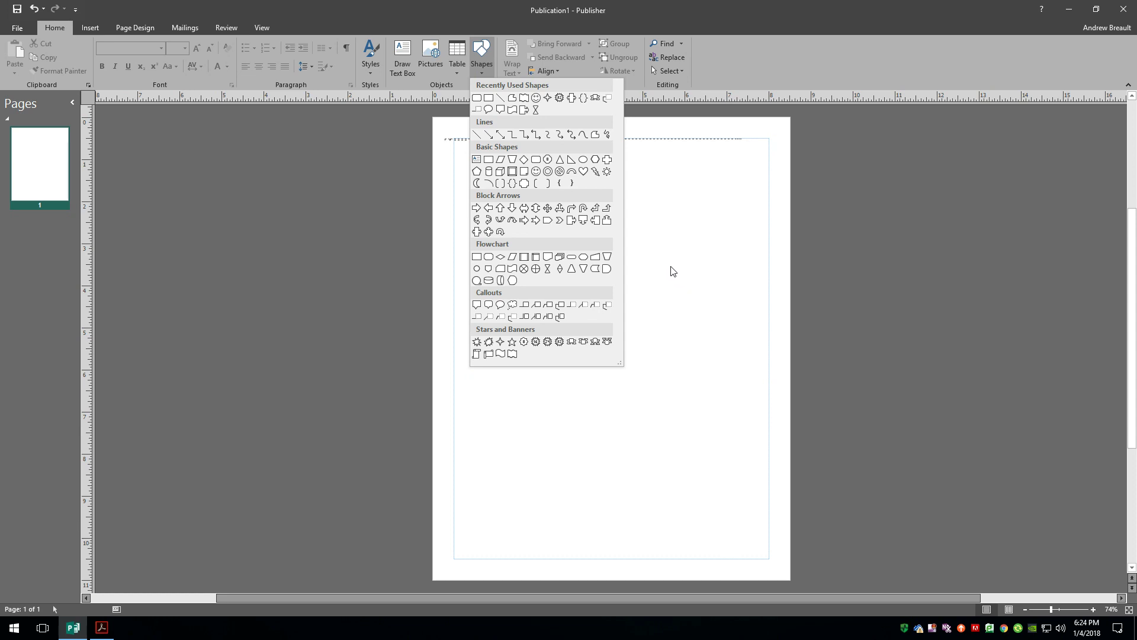
click(477, 355)
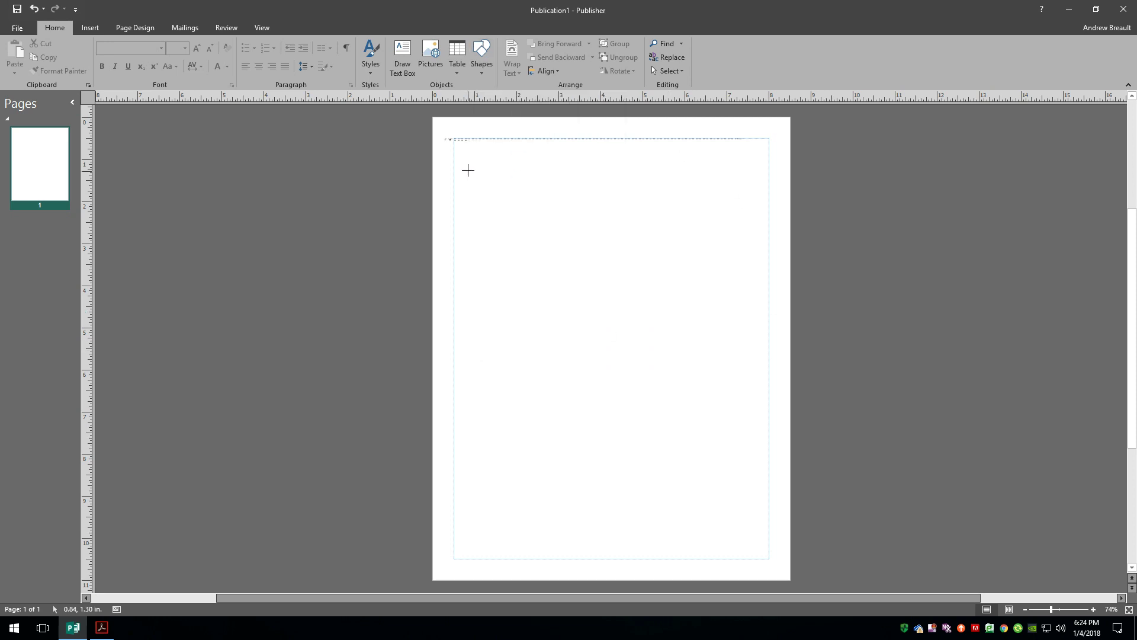
mouse_move(468, 171)
mouse_down()
mouse_move(705, 196)
mouse_move(744, 221)
mouse_move(709, 366)
mouse_move(731, 439)
mouse_move(699, 482)
mouse_move(668, 470)
mouse_move(668, 493)
mouse_up()
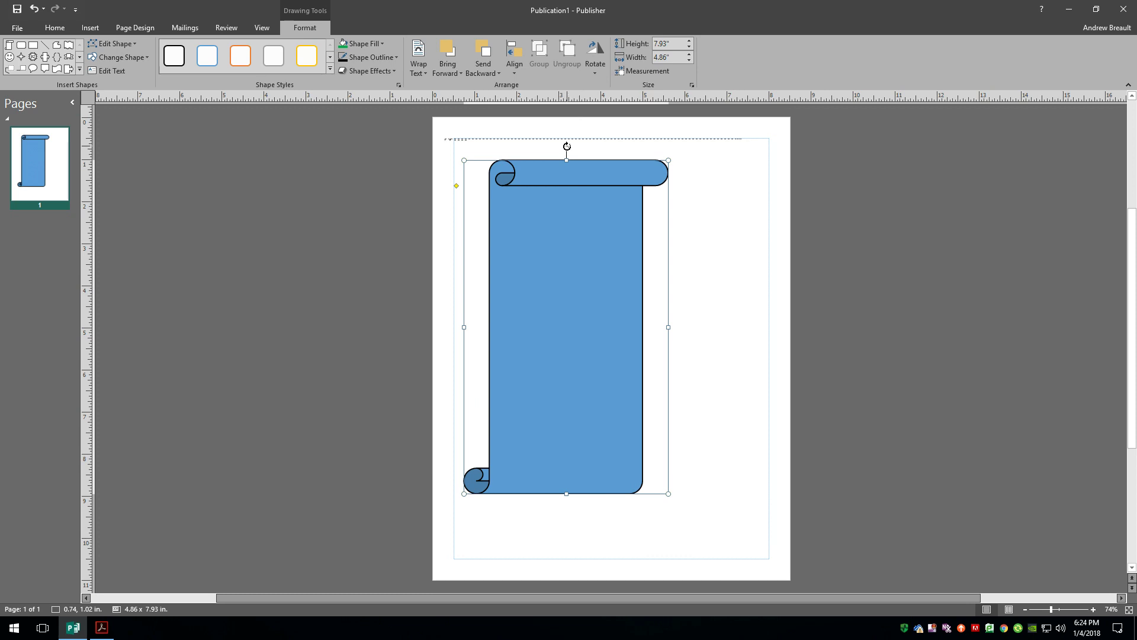
Rotate the banner horizontal, shorten it, and enlarge its scroll curls
drag(553, 145, 378, 316)
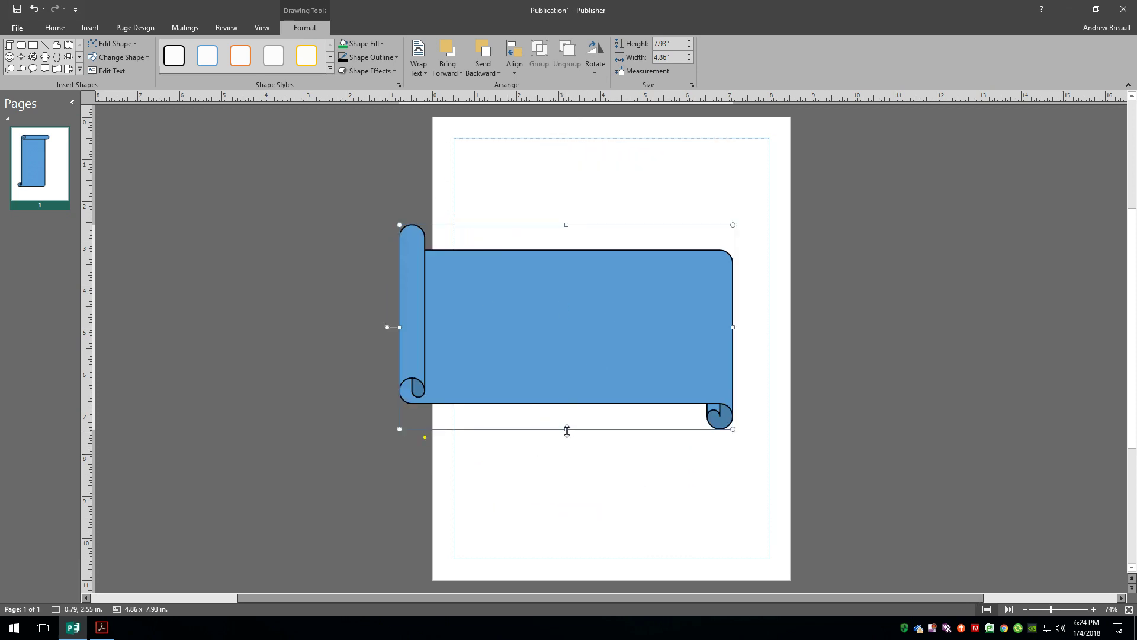
drag(566, 429, 590, 349)
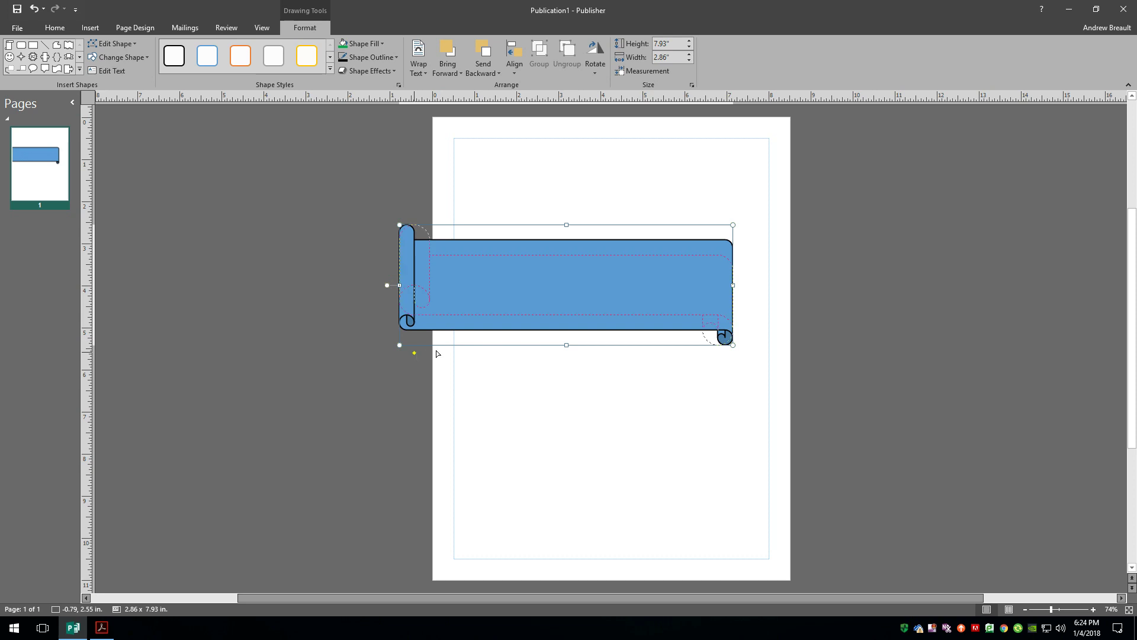
drag(488, 349, 430, 364)
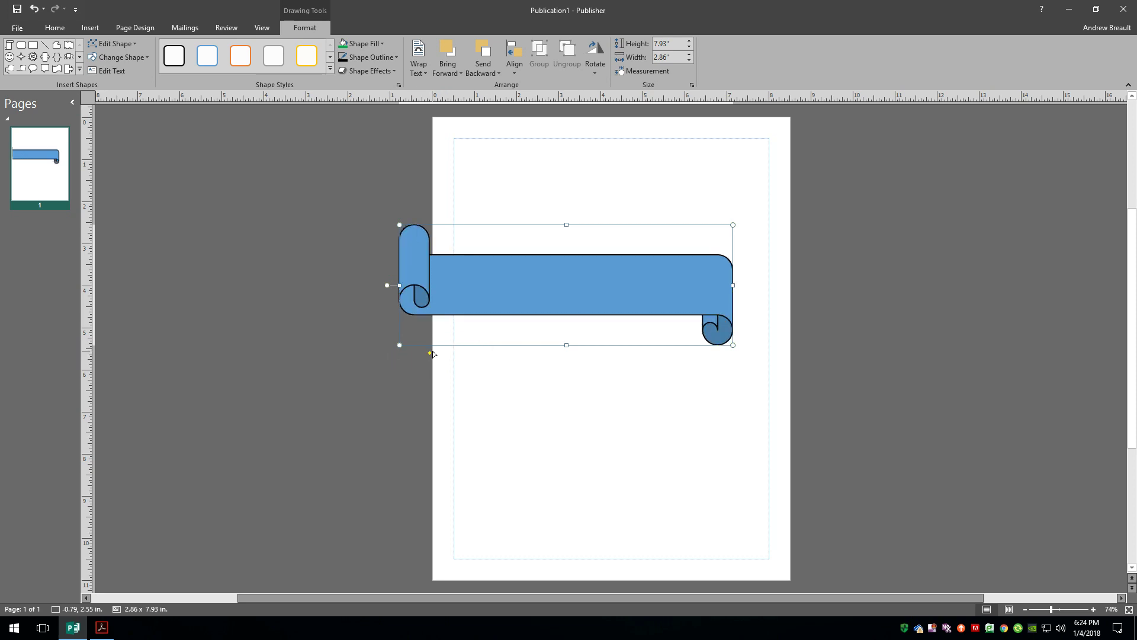
drag(430, 356, 406, 358)
drag(427, 295, 440, 357)
Rotate the banner to stand nearly upright at 2.86 × 7.93 in
click(578, 391)
click(500, 305)
click(442, 251)
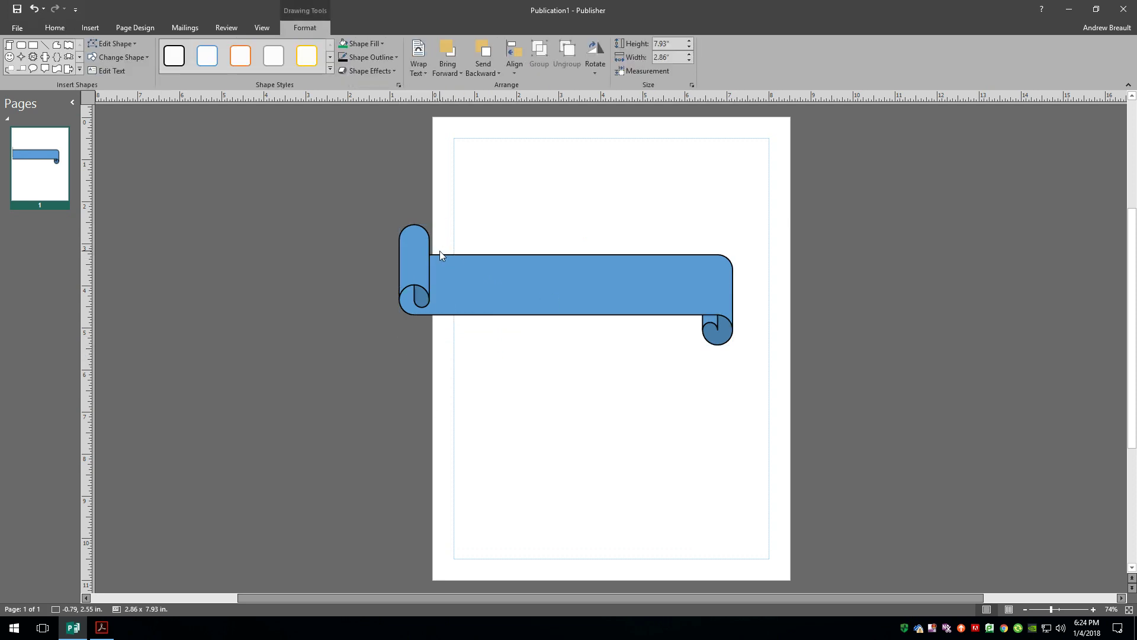
click(457, 300)
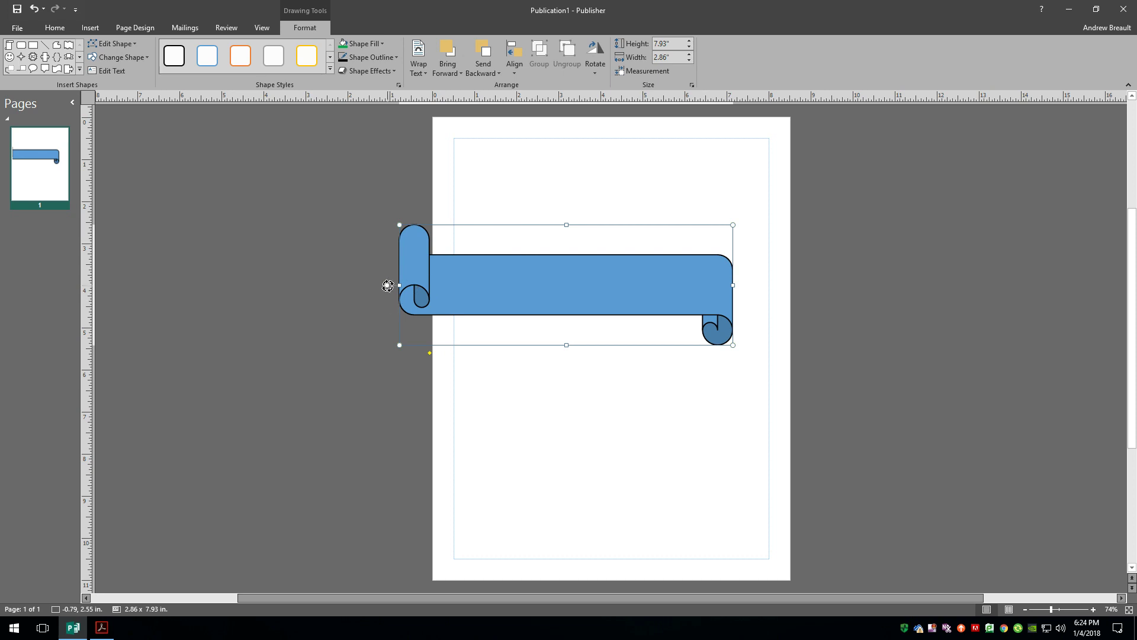
drag(388, 286, 552, 152)
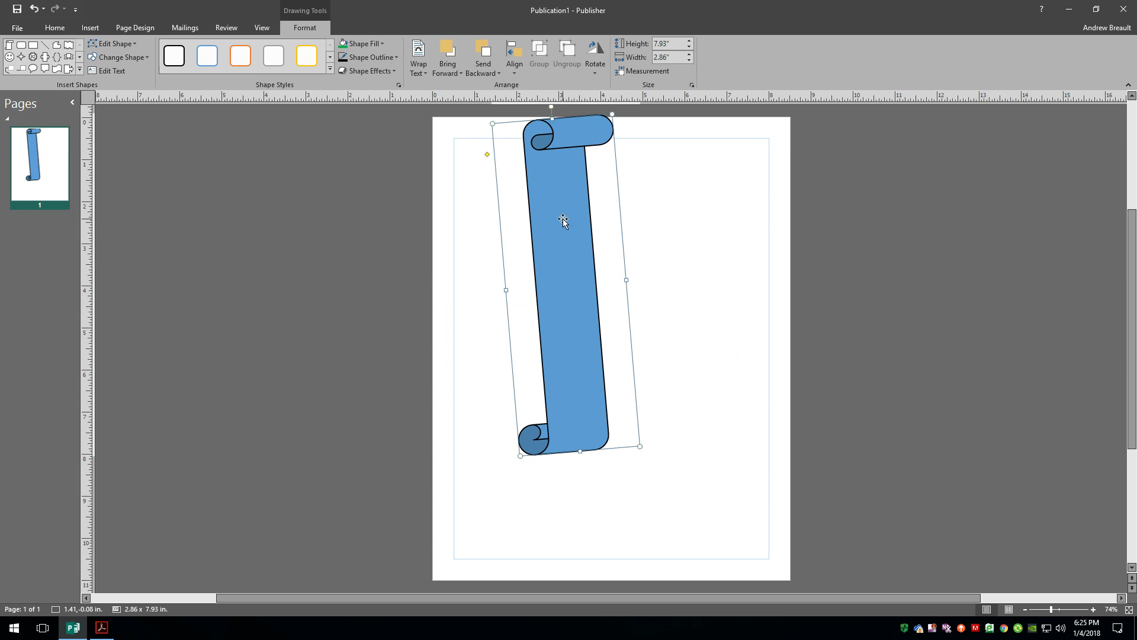
Delete the scroll banner and draw a right-pointing block arrow
key(Delete)
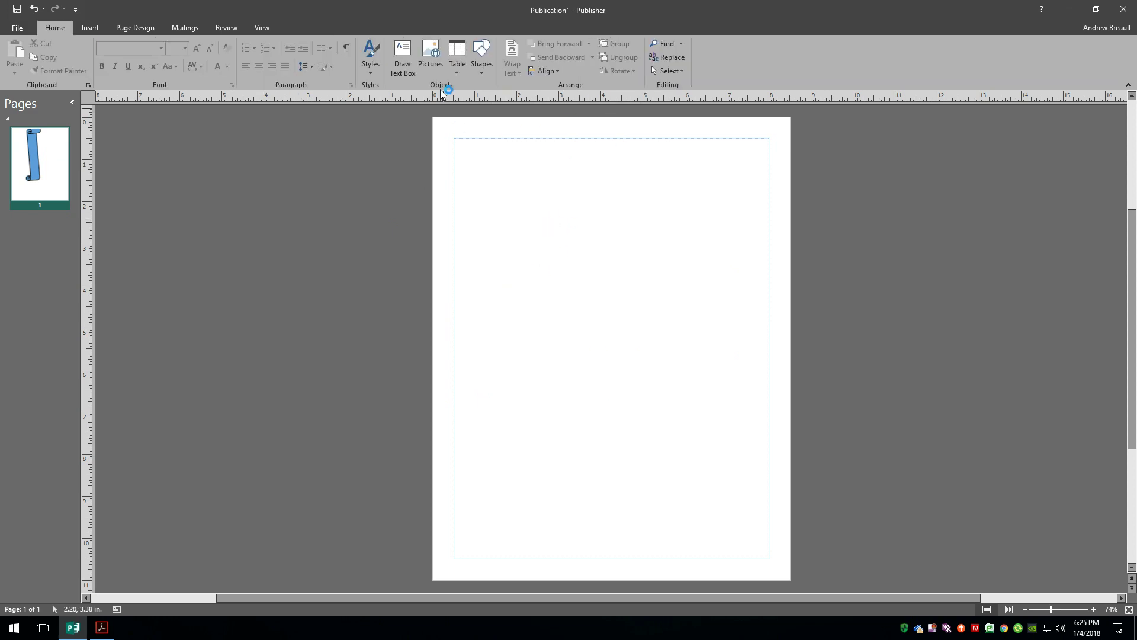
click(484, 71)
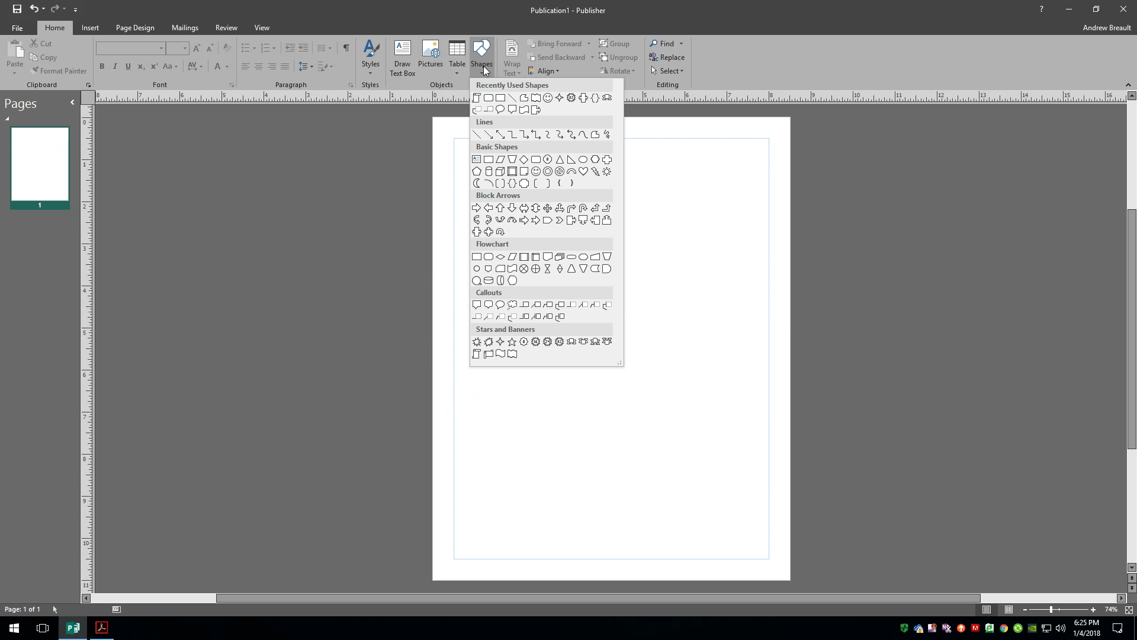
click(476, 208)
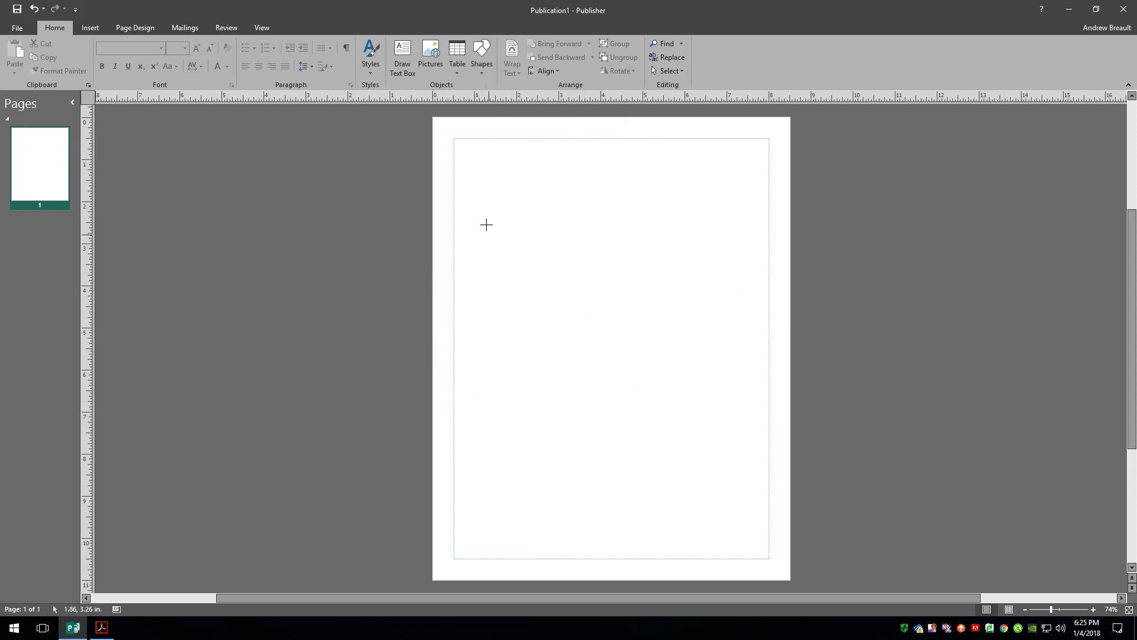
mouse_move(477, 243)
mouse_down()
mouse_move(630, 294)
mouse_move(668, 340)
mouse_move(691, 348)
mouse_move(690, 362)
mouse_up()
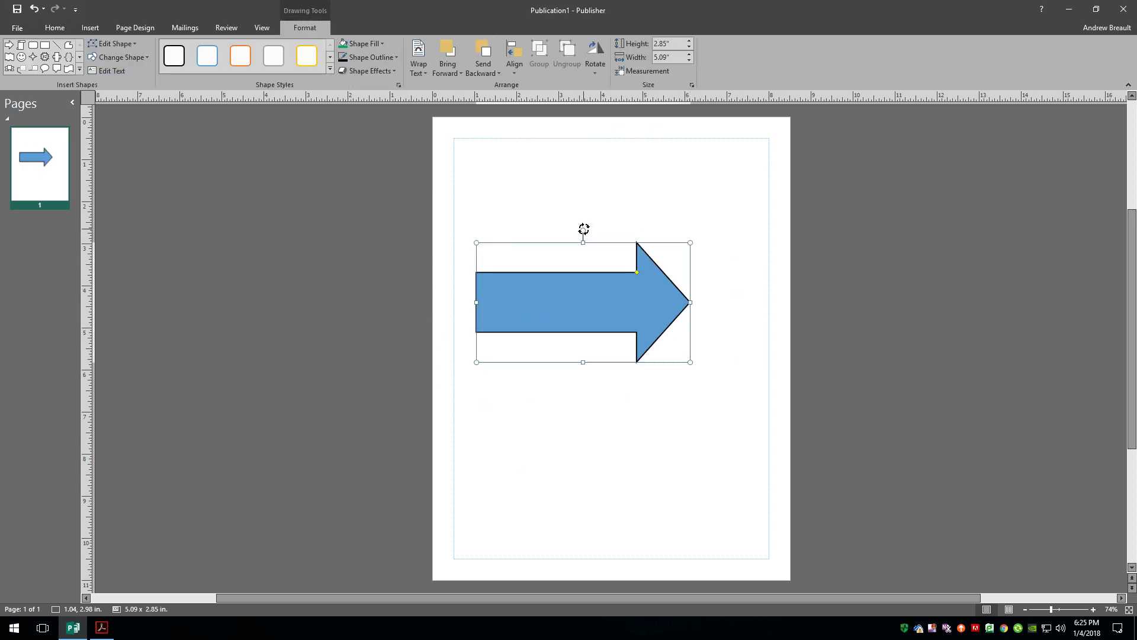
Turn the arrow to point left, slim its shaft, then delete it
drag(584, 229, 578, 444)
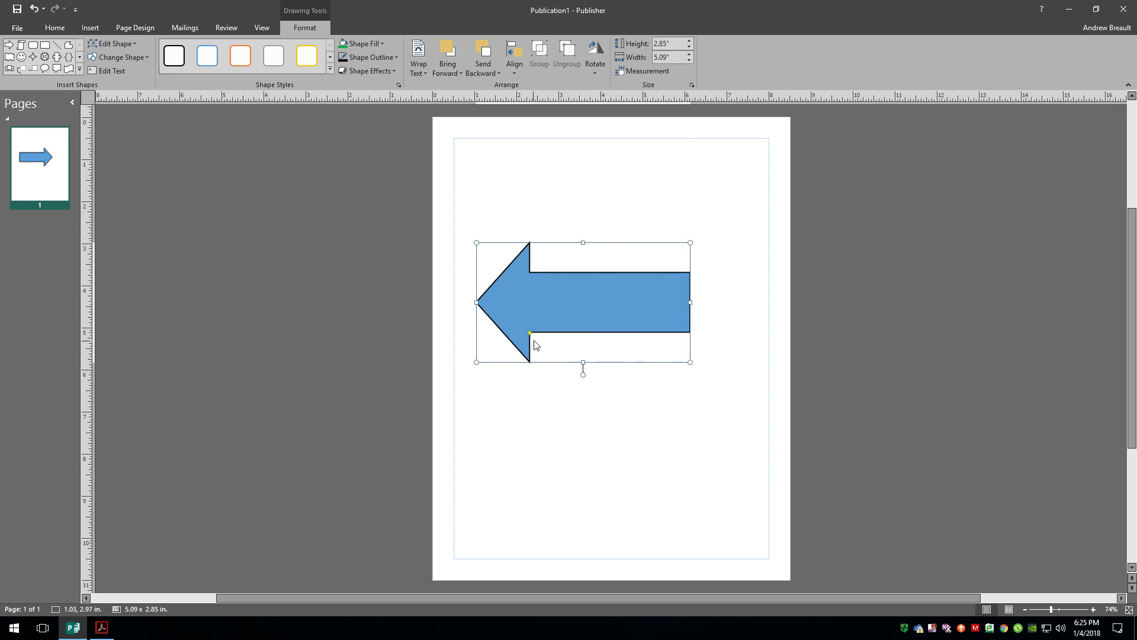
drag(532, 336, 545, 368)
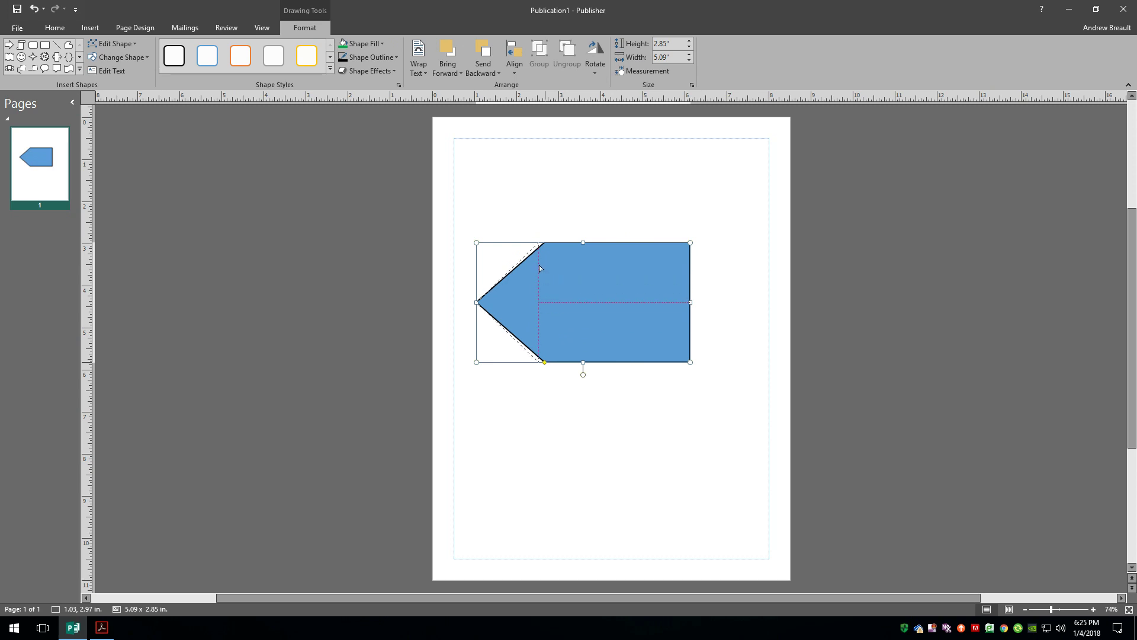
drag(539, 268, 548, 313)
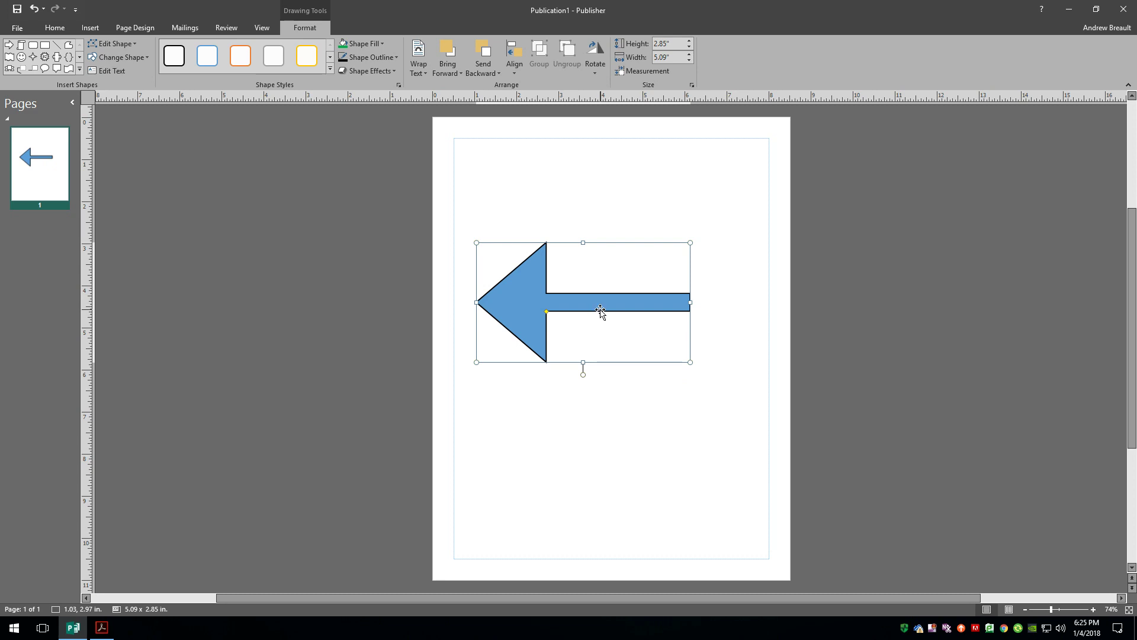
key(Delete)
click(483, 66)
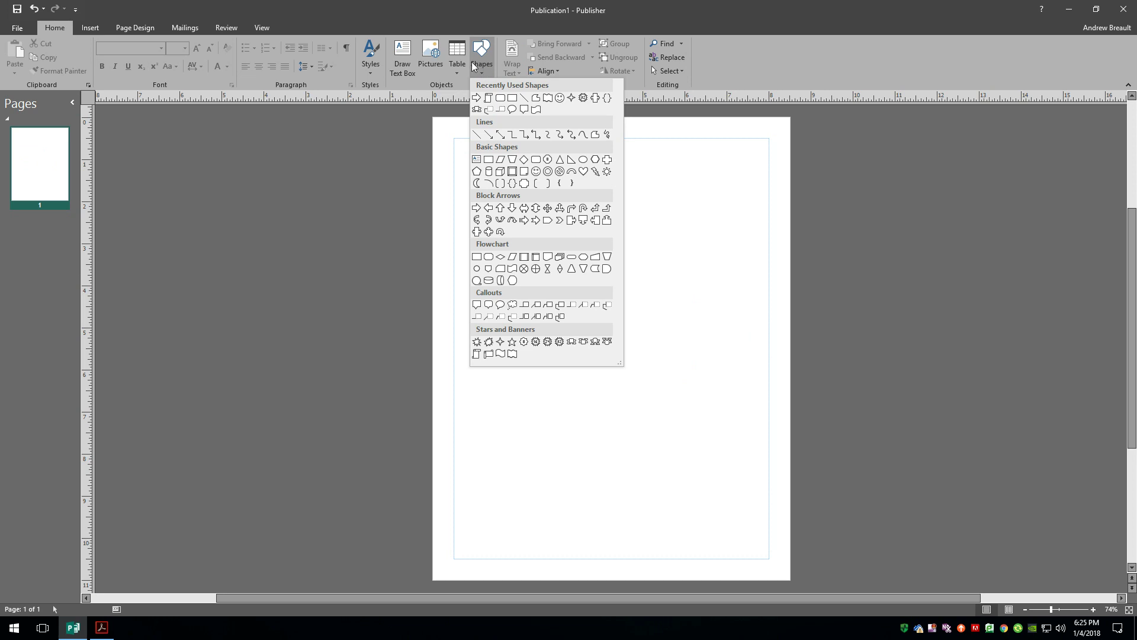
Draw a 6.20 × 3.10-inch Cloud Callout with its bubble tail swung lower left
click(512, 306)
drag(669, 348, 736, 342)
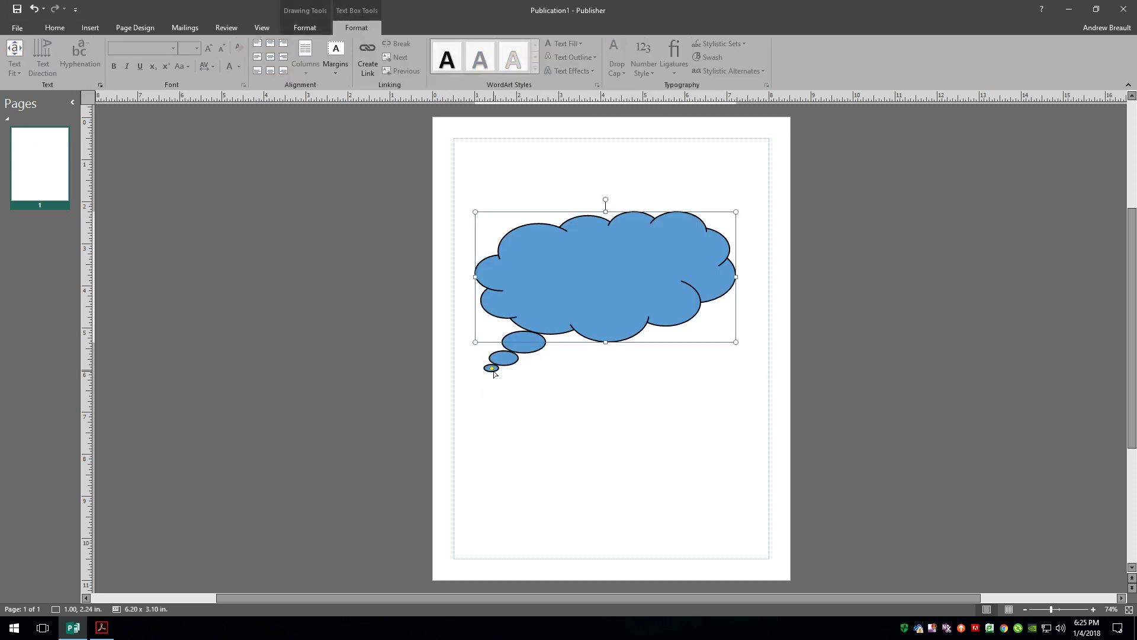
drag(492, 368, 705, 446)
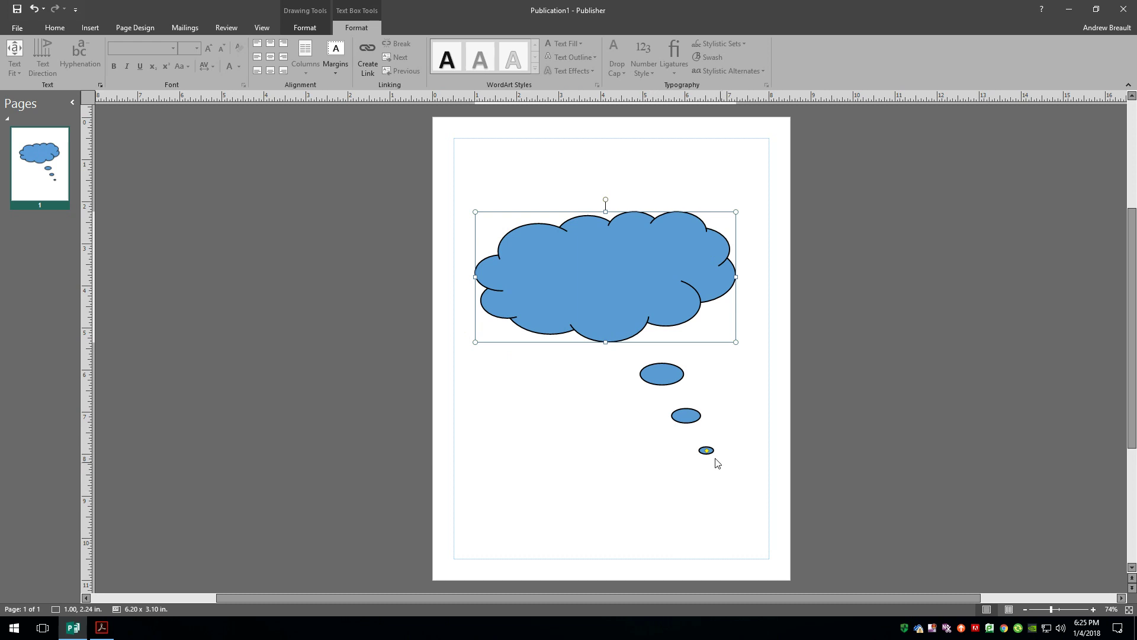
drag(706, 450, 503, 397)
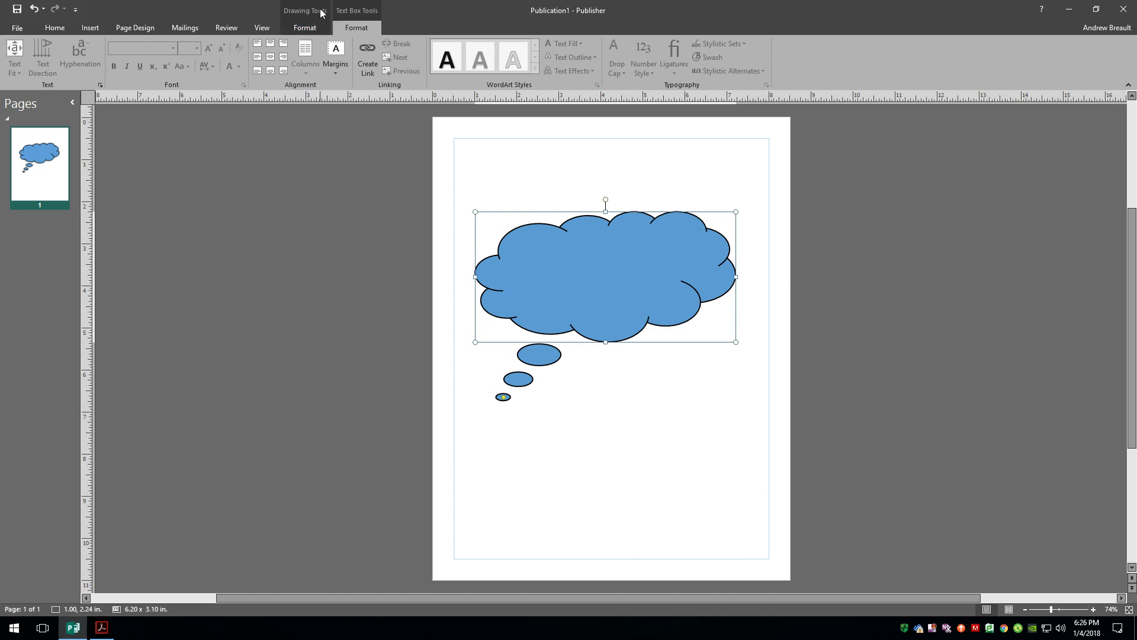
click(308, 30)
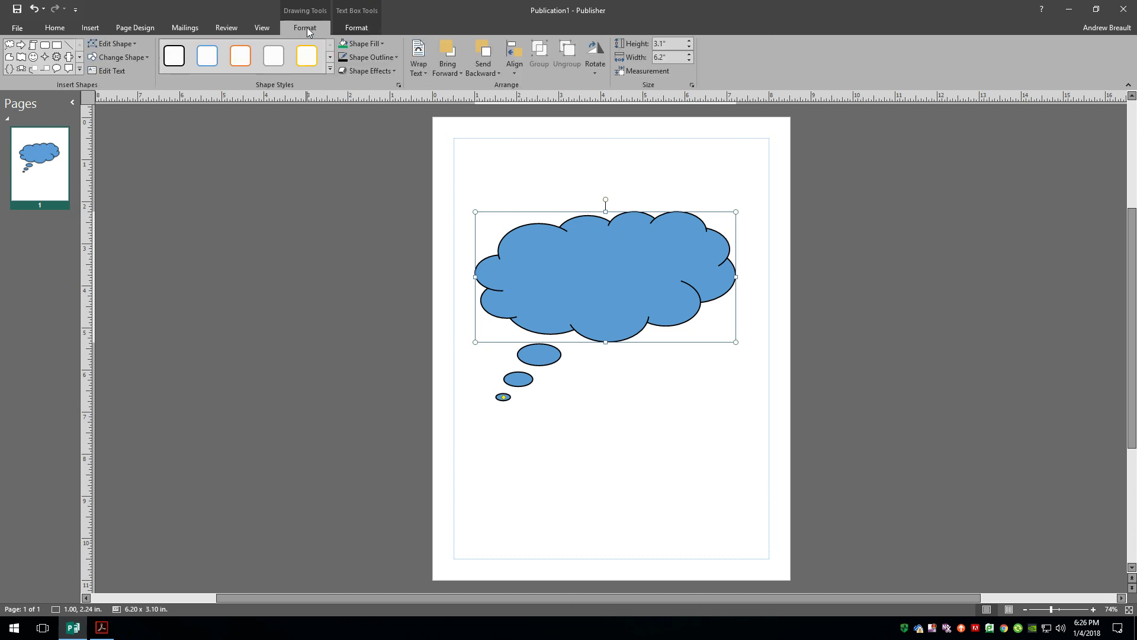
click(383, 45)
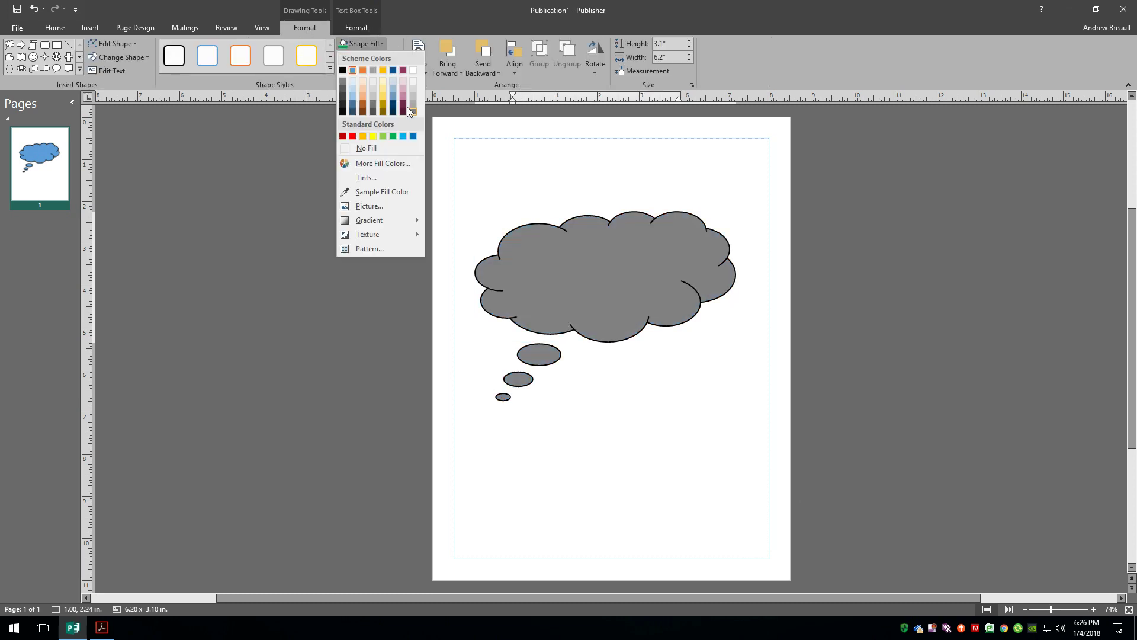
click(382, 163)
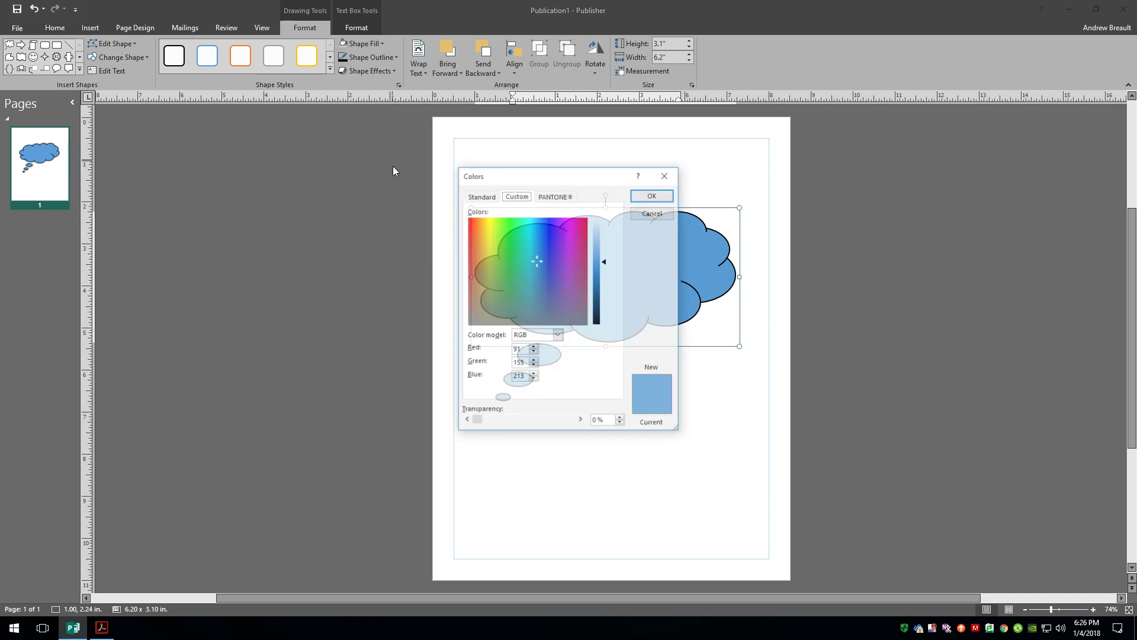
click(544, 260)
mouse_move(544, 260)
mouse_down()
mouse_move(501, 262)
mouse_move(521, 297)
mouse_move(535, 265)
mouse_up()
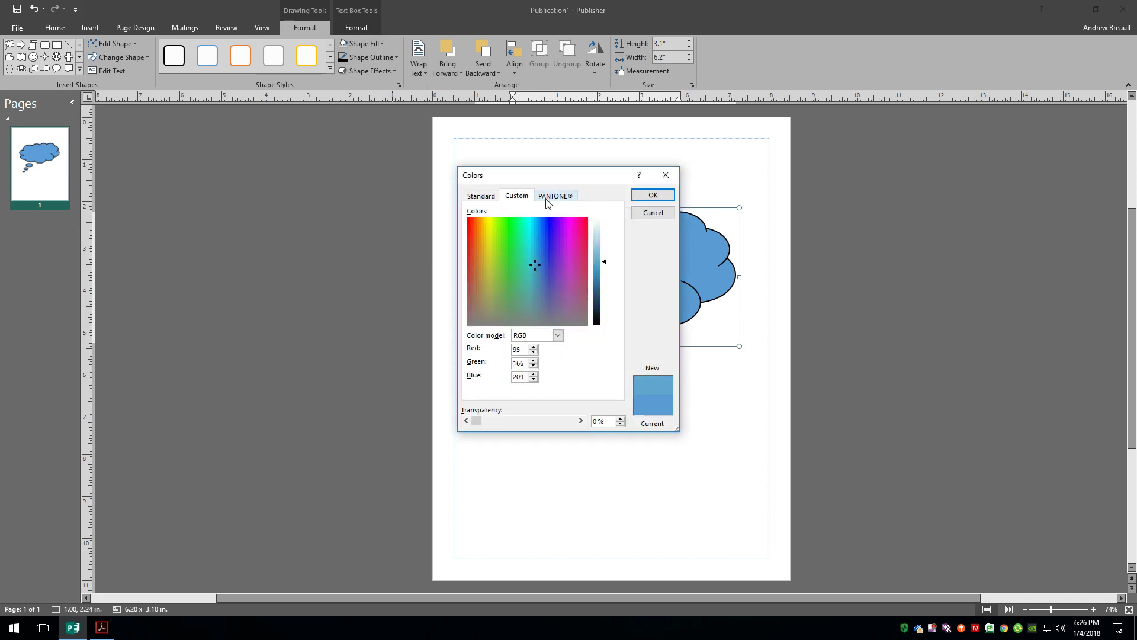
click(480, 197)
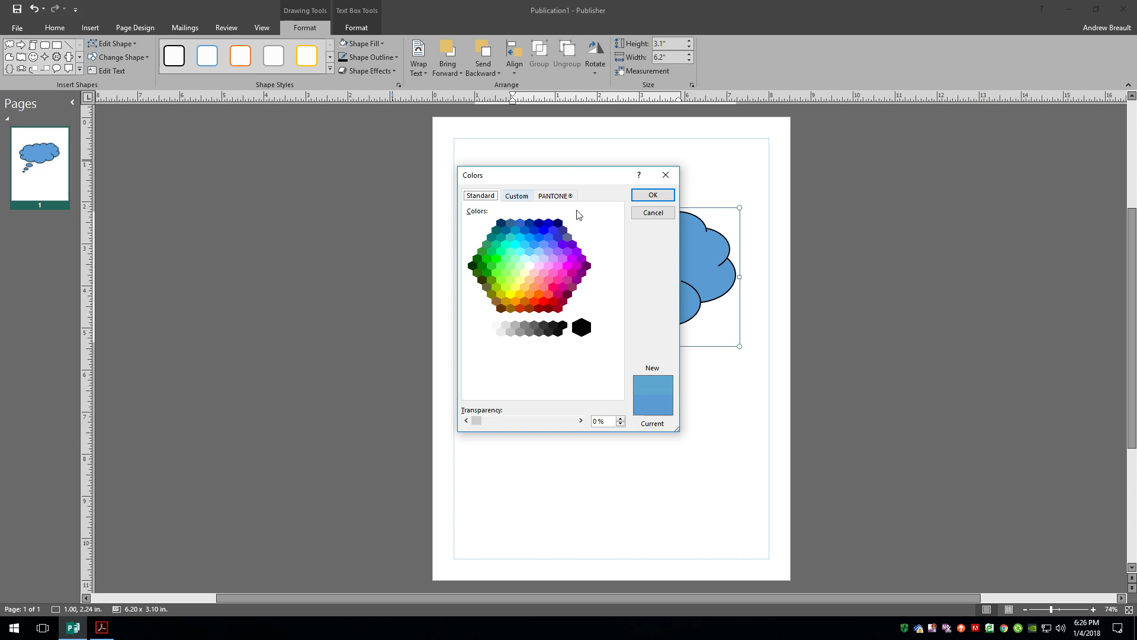
click(654, 213)
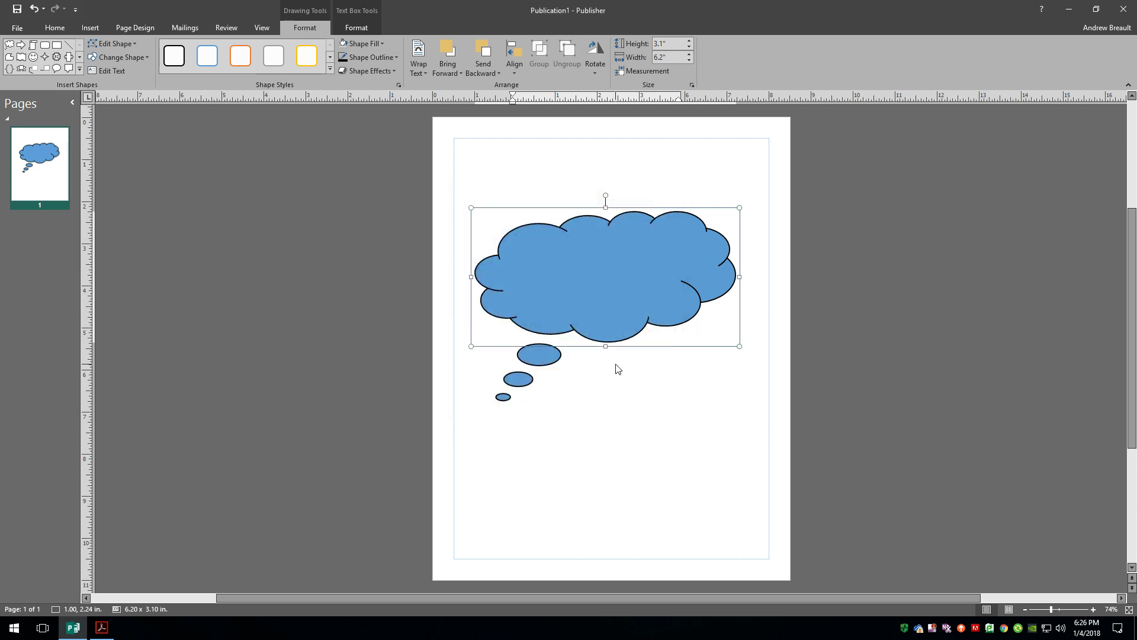
click(638, 407)
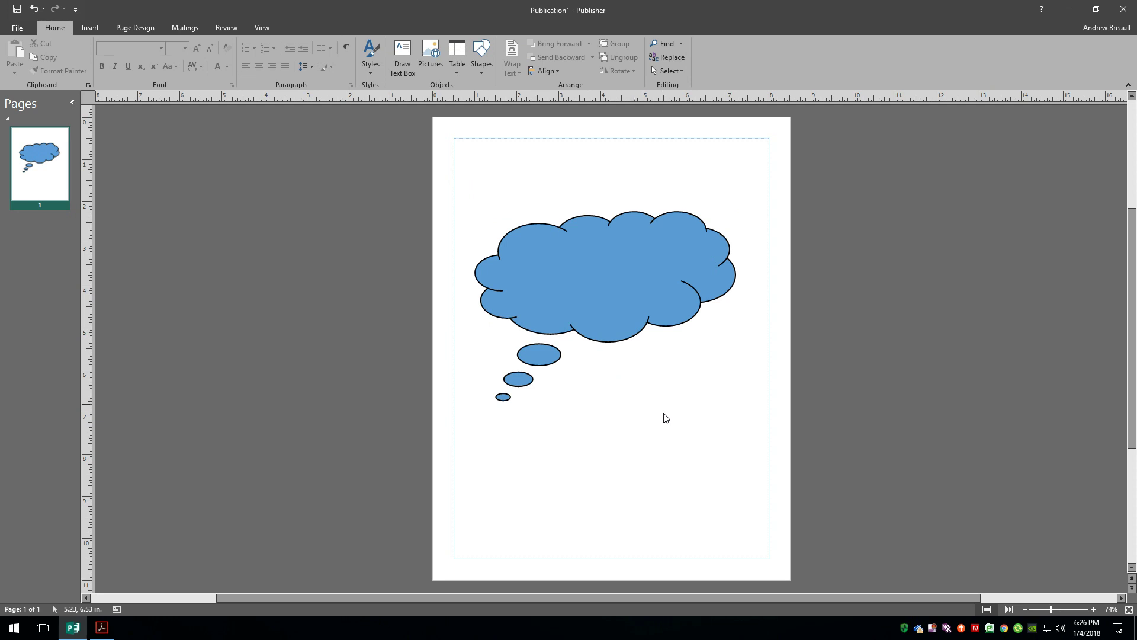
Select the cloud thought-bubble callout and delete it
click(566, 276)
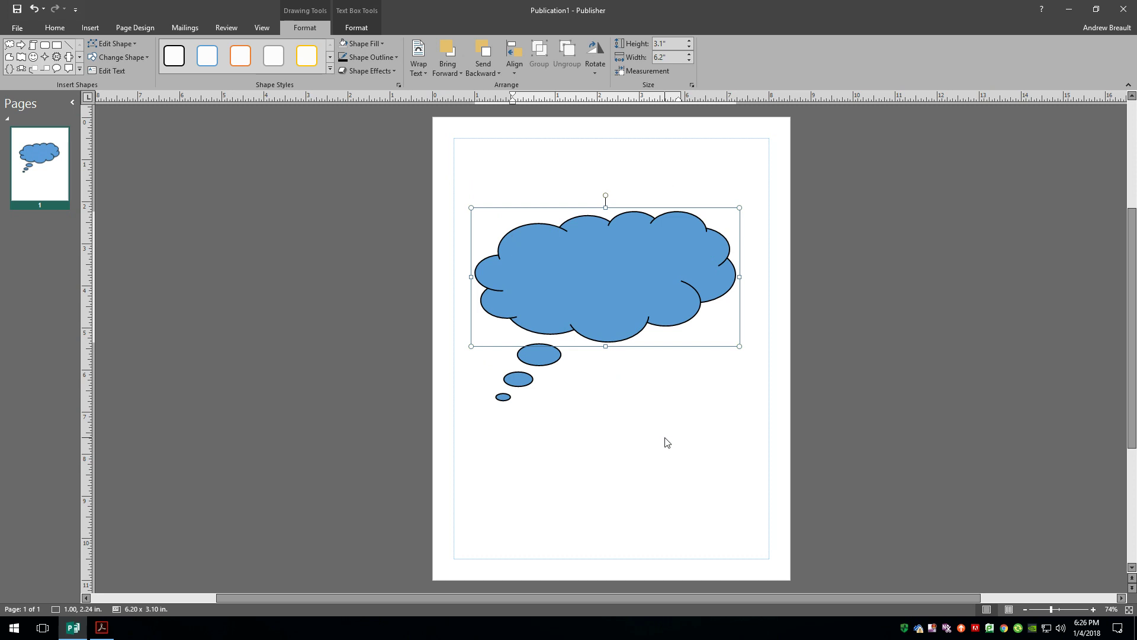
key(Delete)
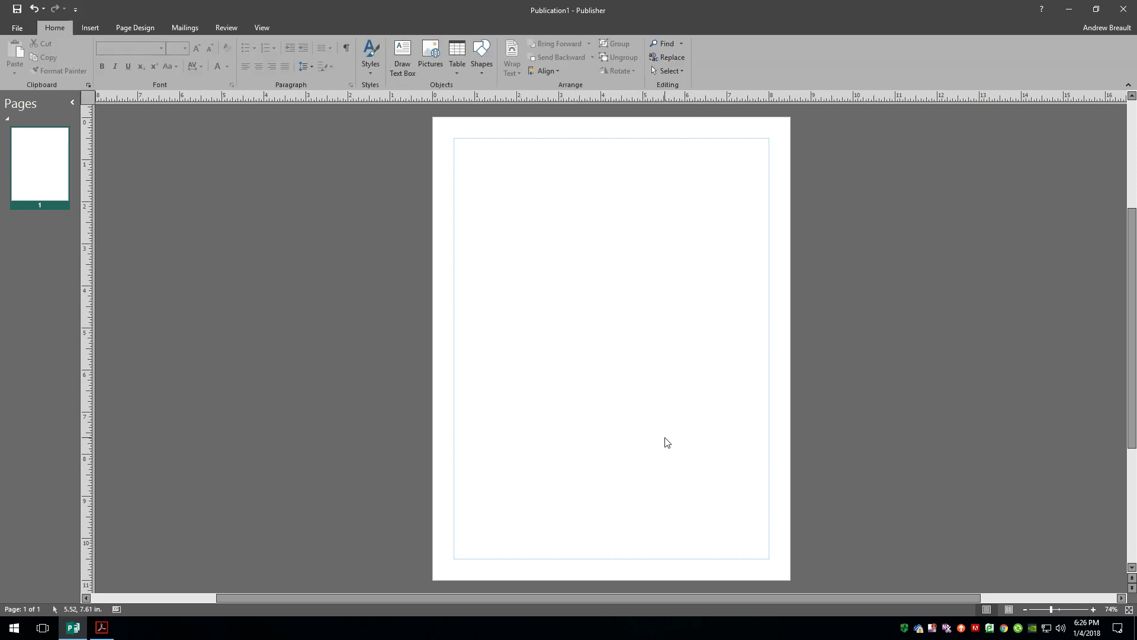